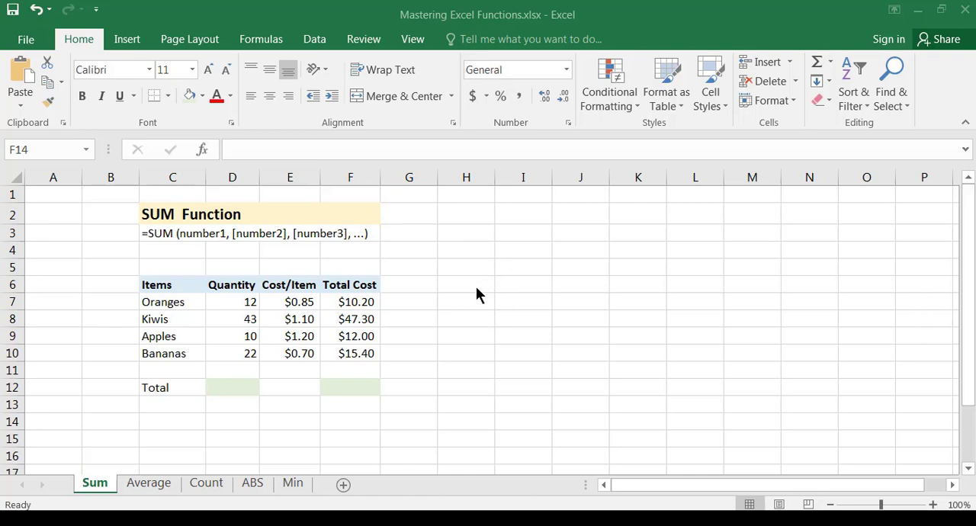
Examine the SUM Function heading in C2 and the function's syntax line in C3
click(174, 236)
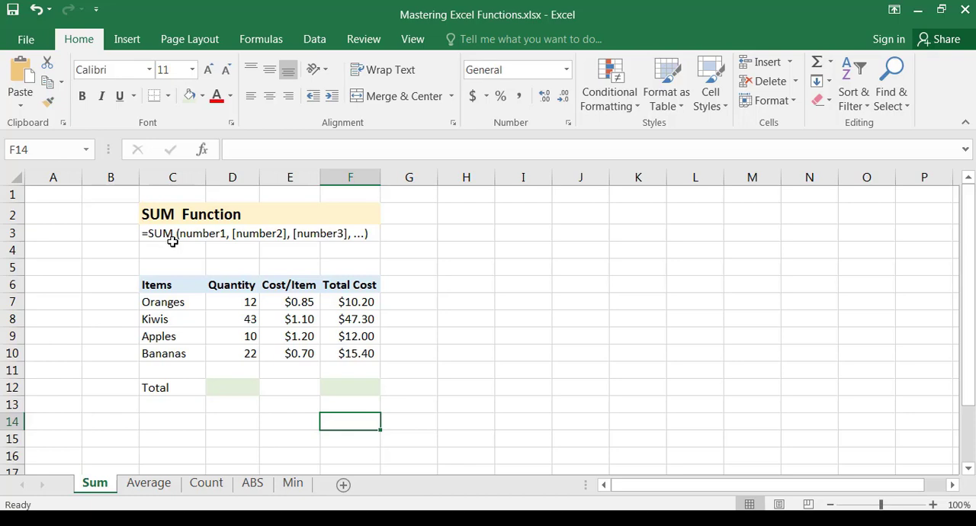
click(170, 245)
click(153, 230)
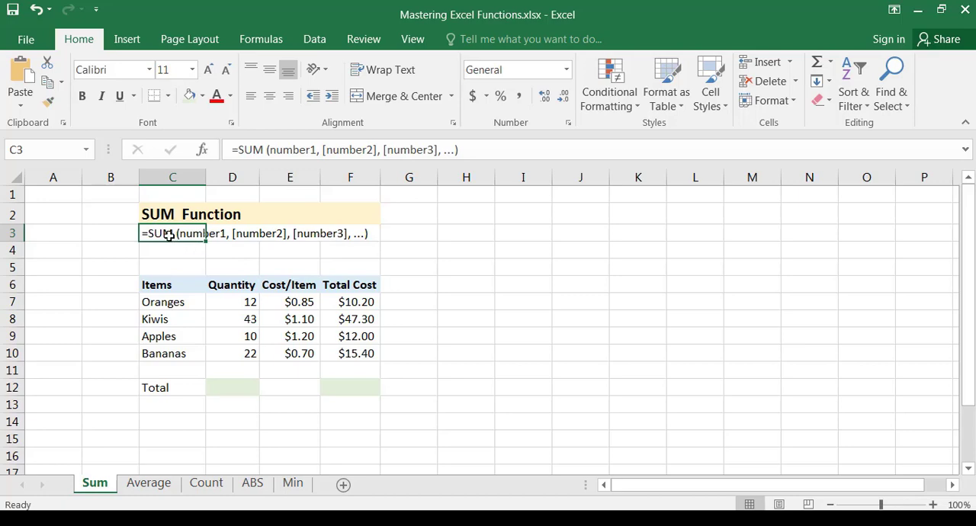
click(155, 204)
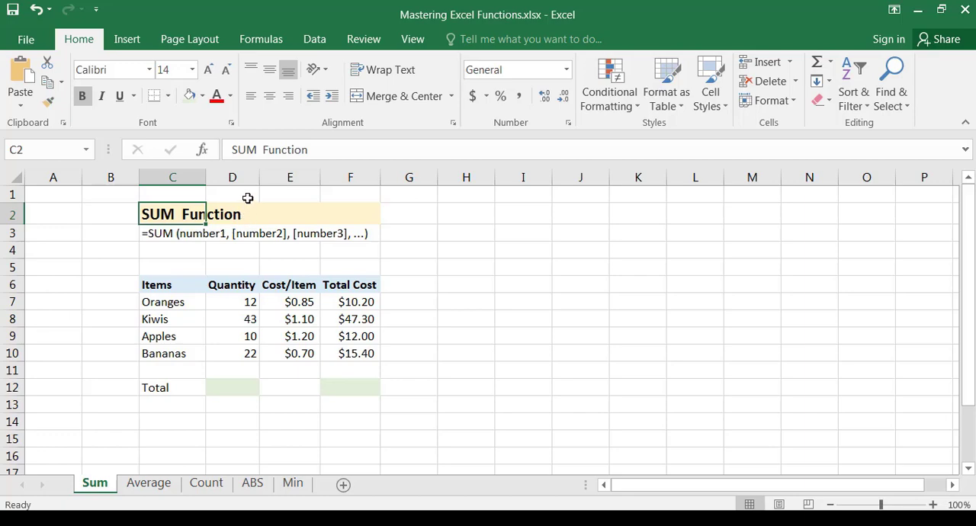
click(180, 236)
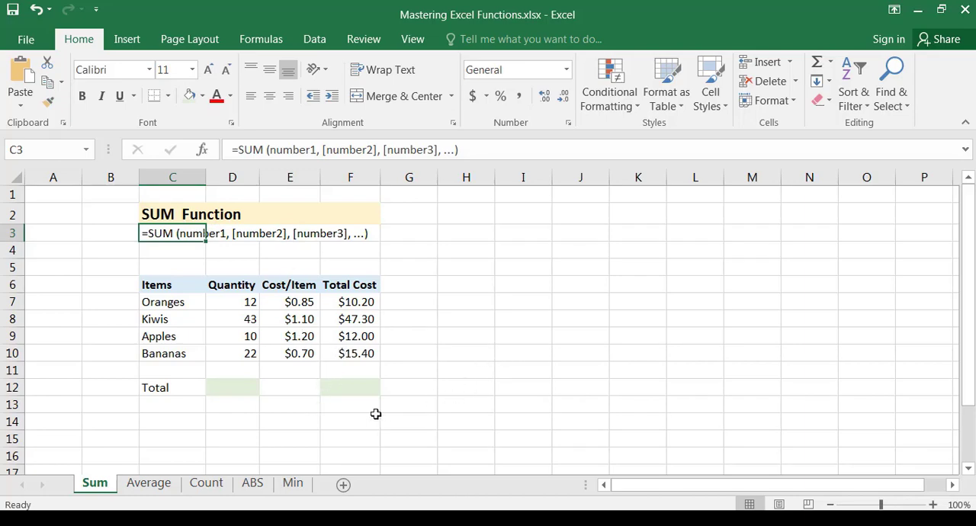
Examine the table's column headings and the item, quantity and cost-per-item entries in rows 7 to 10
click(162, 299)
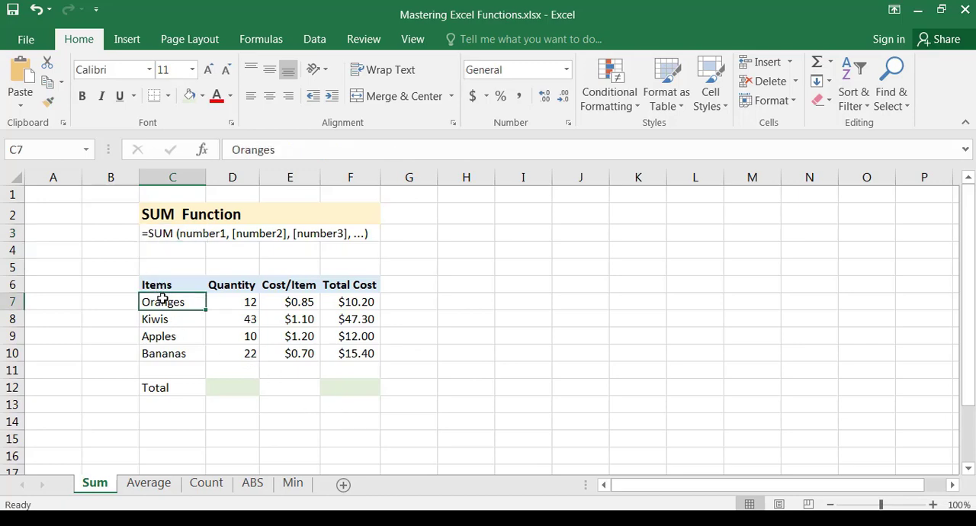
drag(159, 287, 358, 292)
click(177, 286)
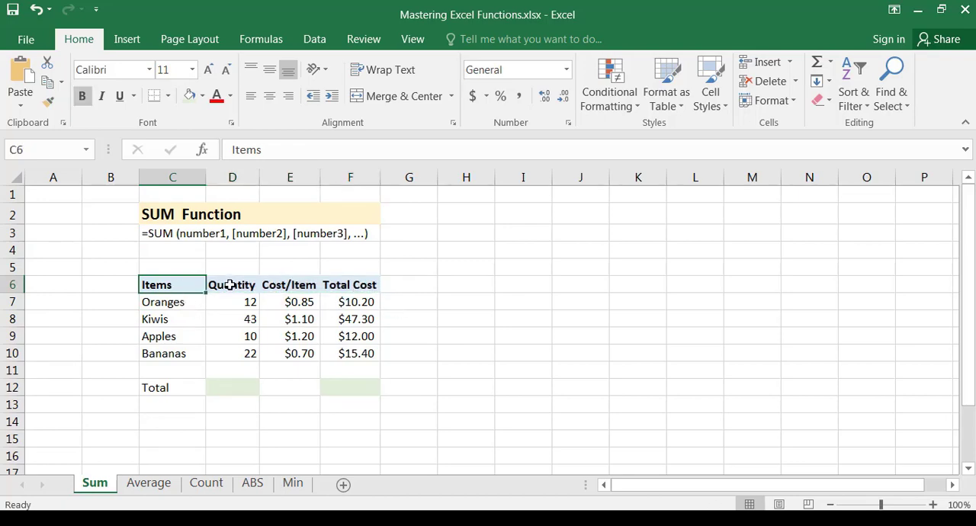
click(233, 285)
click(298, 284)
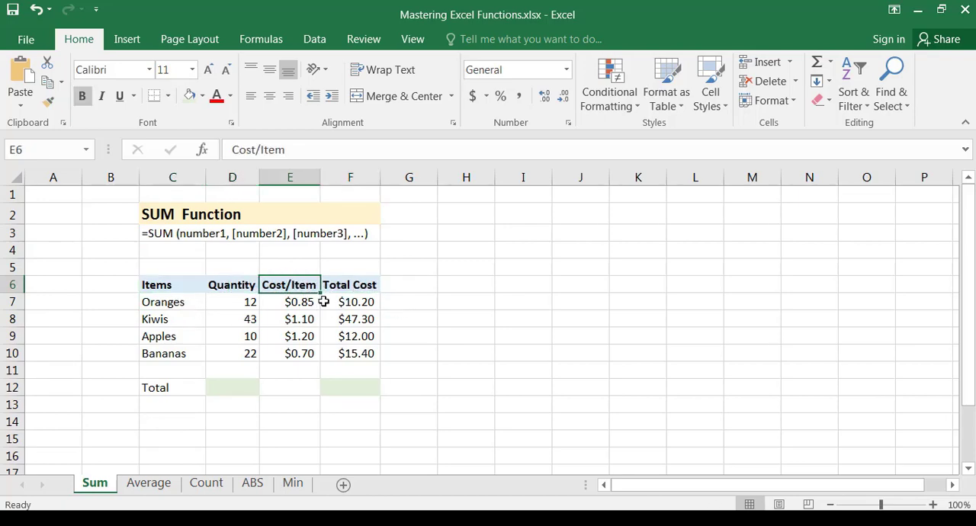
click(340, 286)
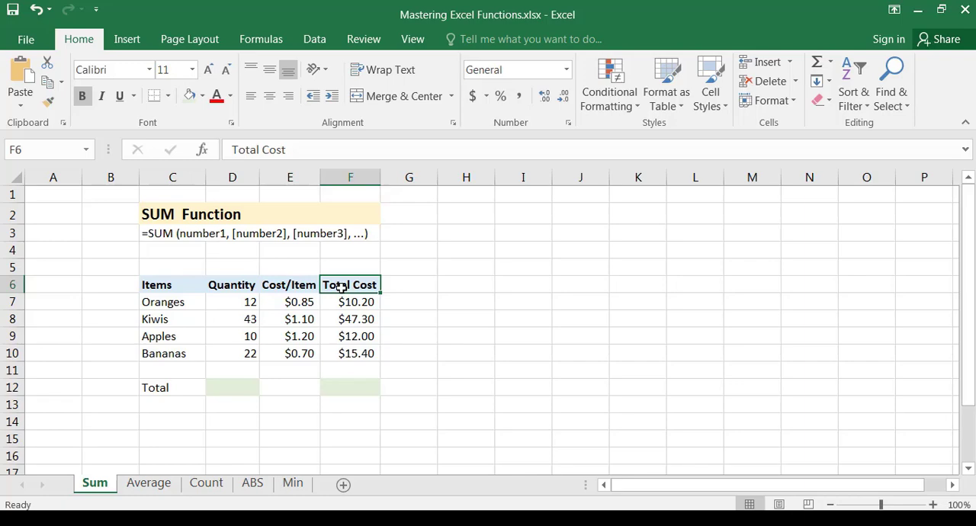
click(176, 303)
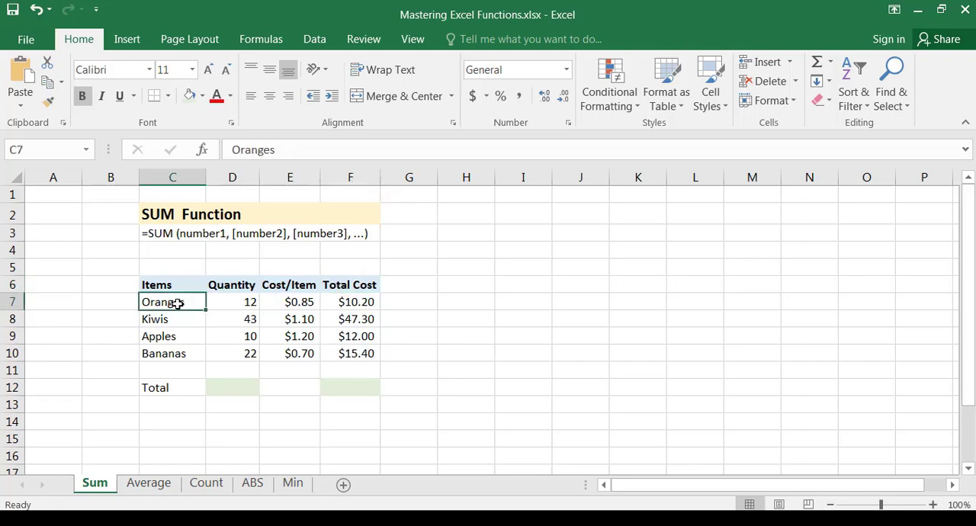
drag(177, 303, 177, 353)
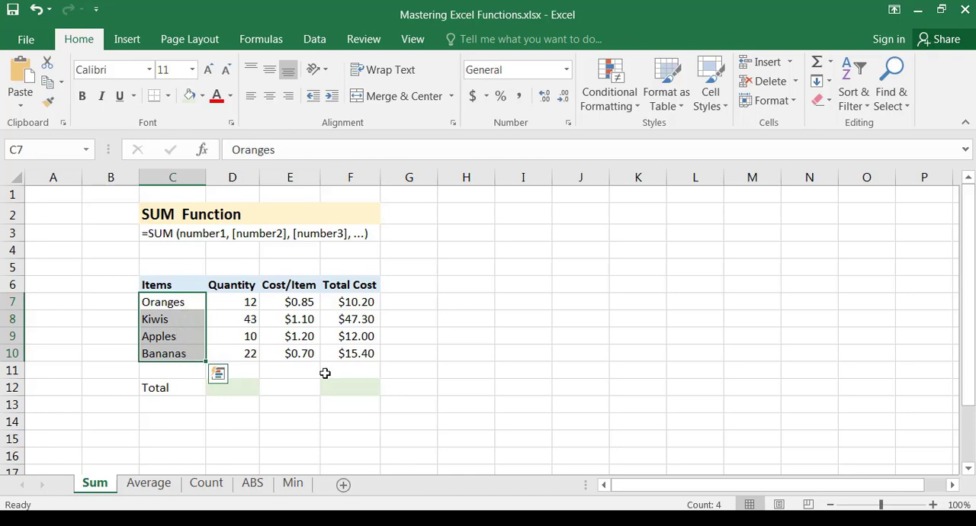
click(248, 300)
drag(249, 314, 250, 352)
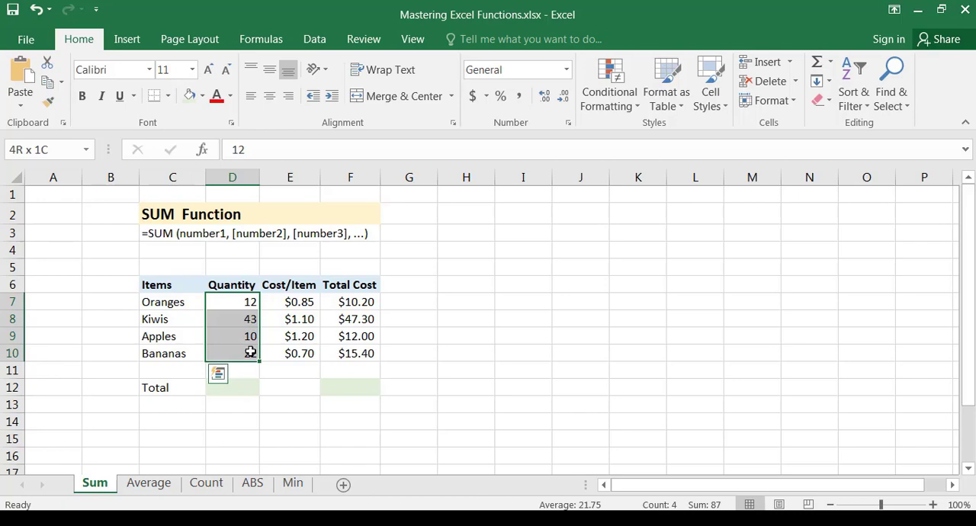
click(310, 303)
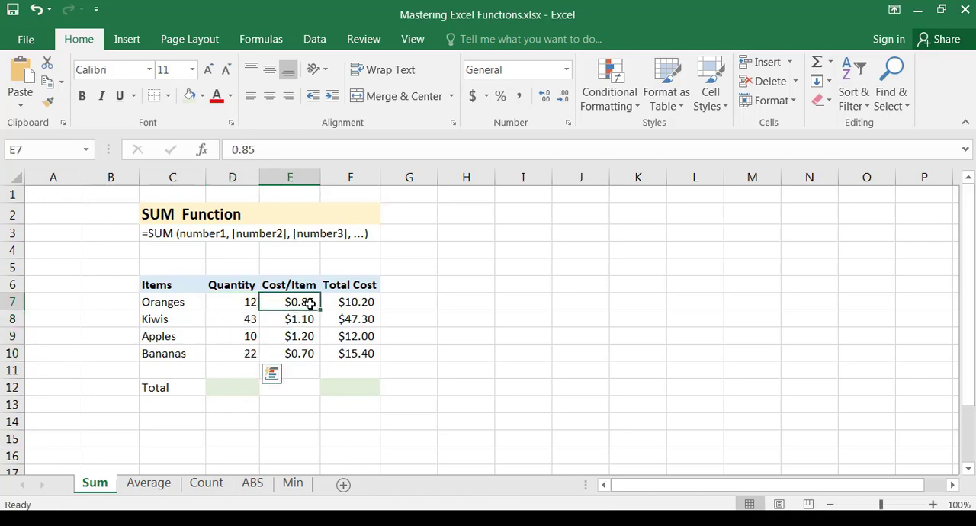
drag(310, 304, 305, 349)
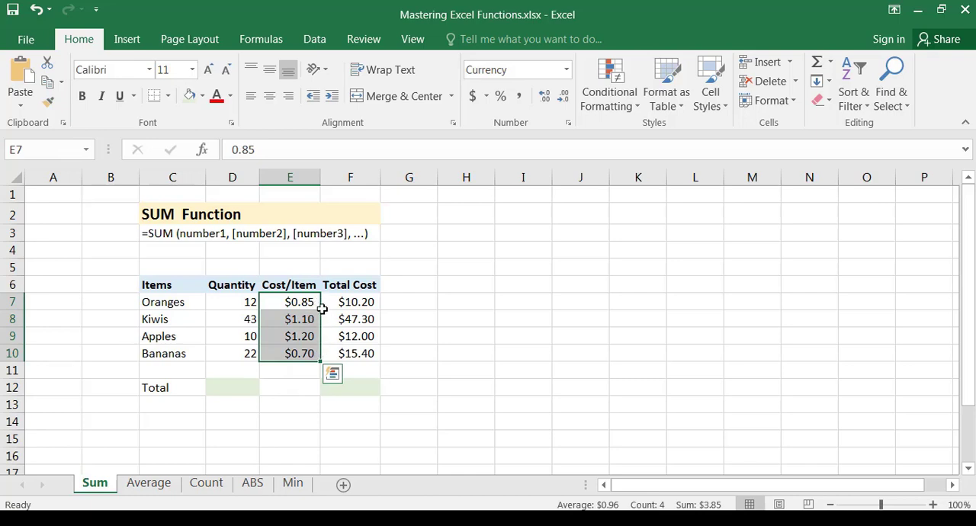
Review the Total Cost formula for Oranges in F7 and fill it down through F10
click(296, 307)
click(366, 302)
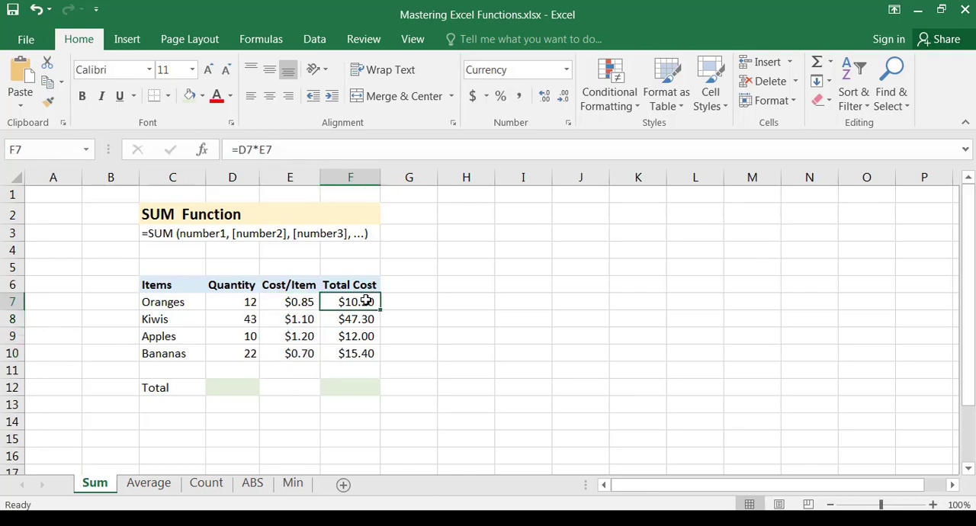
click(229, 150)
drag(229, 149, 275, 149)
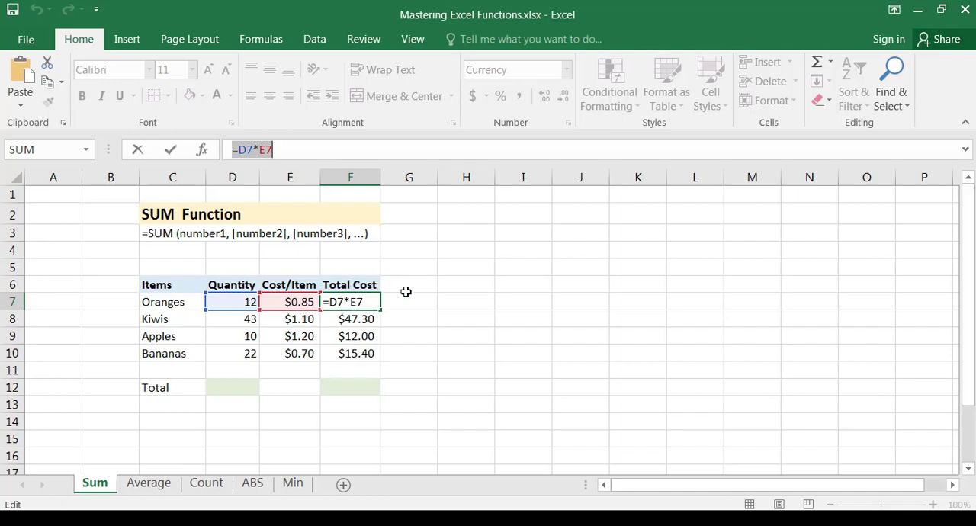
key(Return)
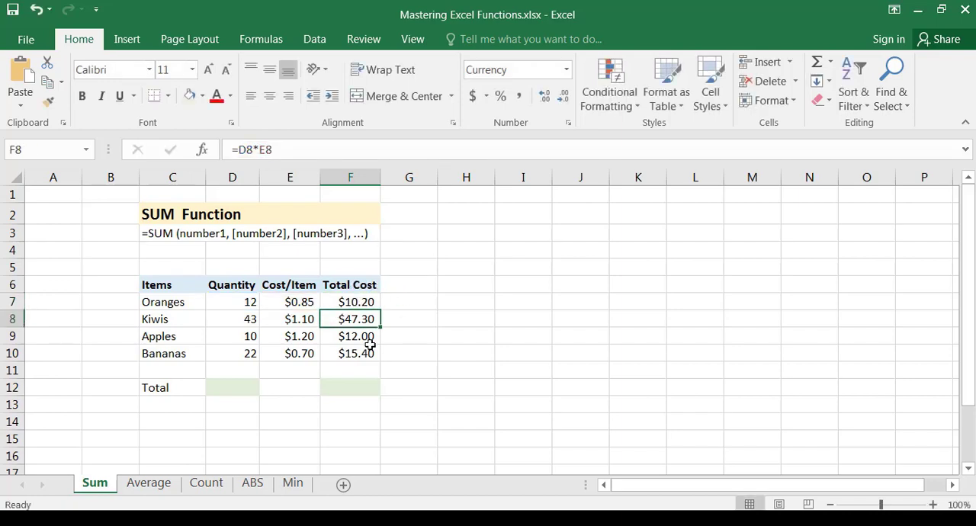
click(357, 304)
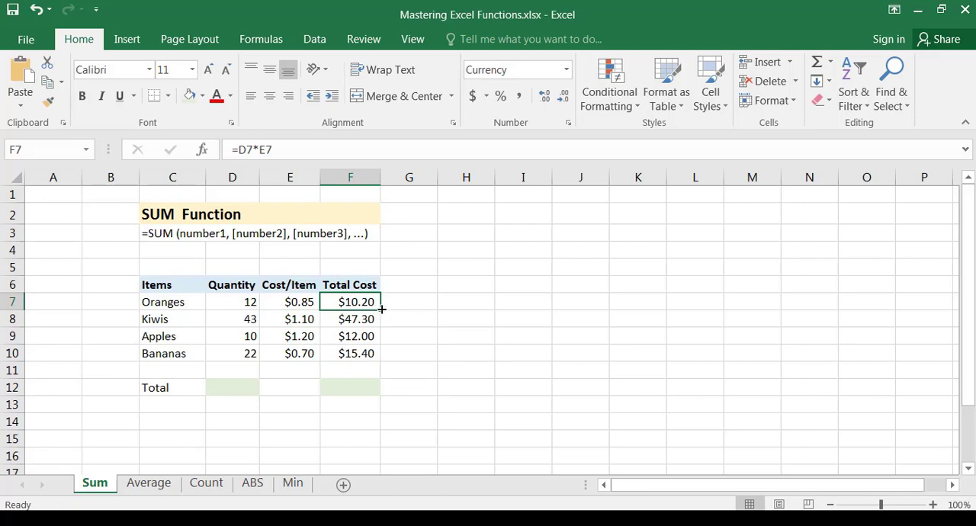
drag(381, 310, 376, 364)
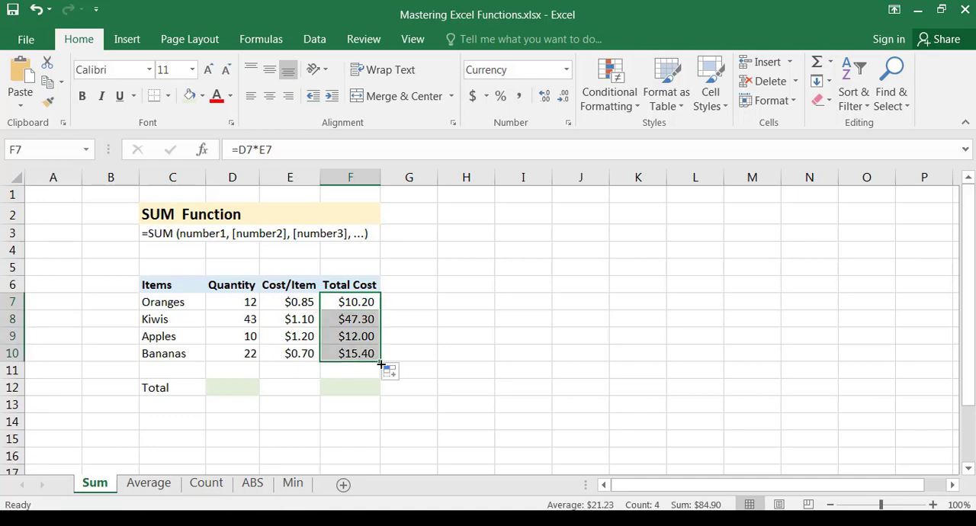
Check the Total Cost formulas against the Quantity and Cost/Item cells of the Kiwis and Oranges rows
click(360, 324)
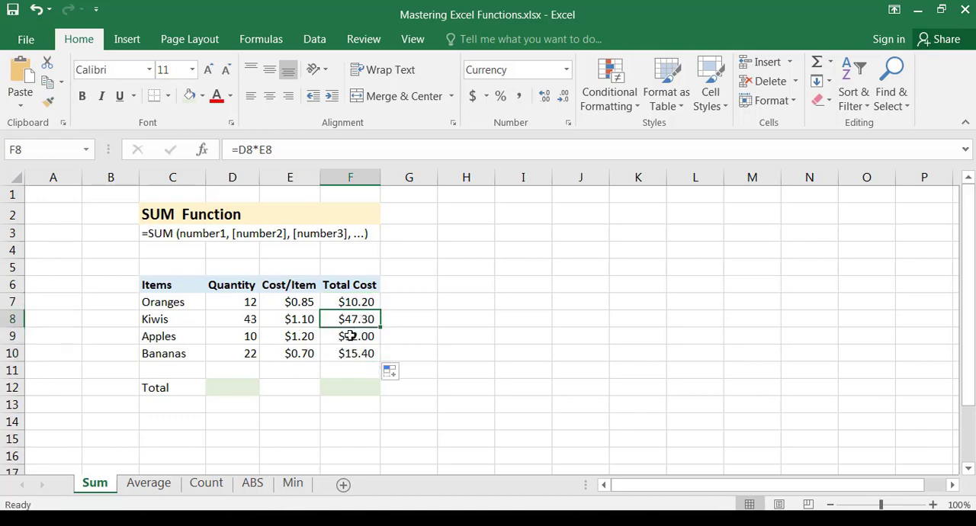
drag(294, 324, 238, 321)
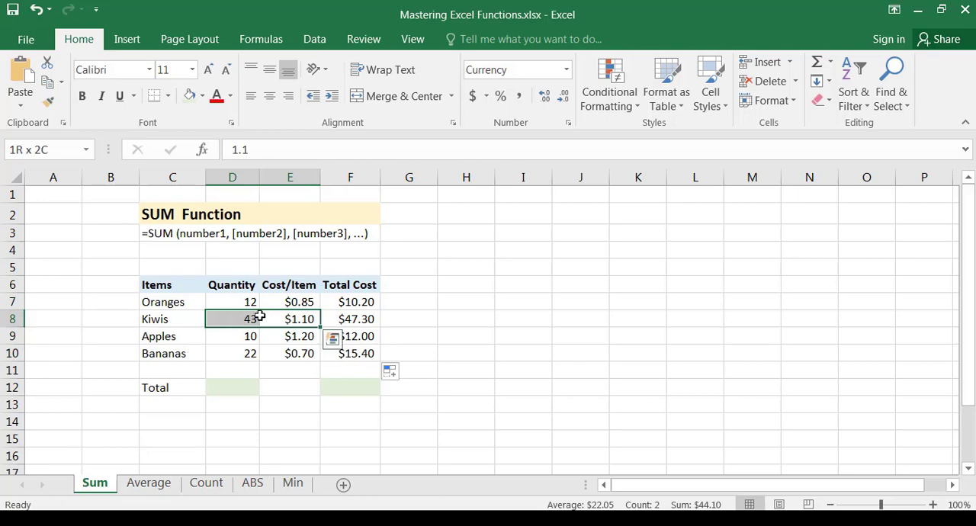
click(347, 302)
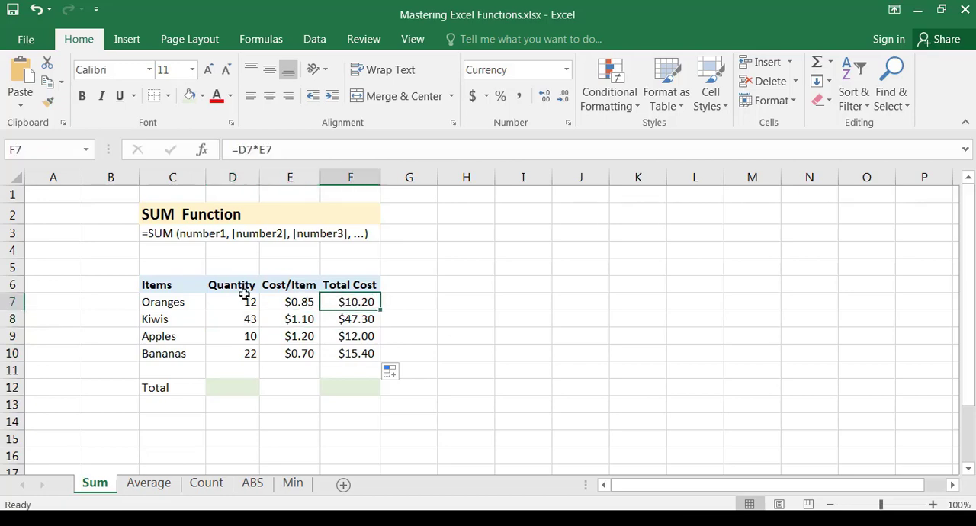
drag(246, 304, 284, 303)
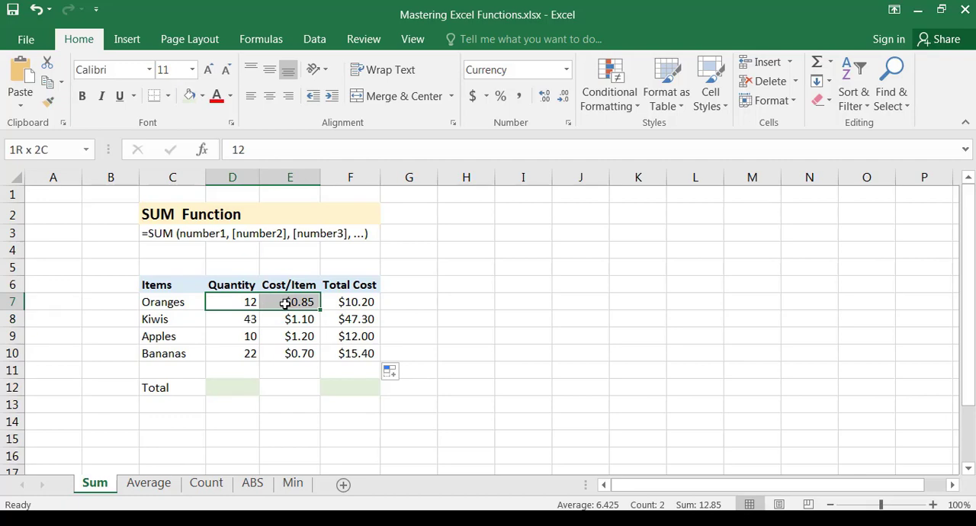
drag(284, 303, 290, 303)
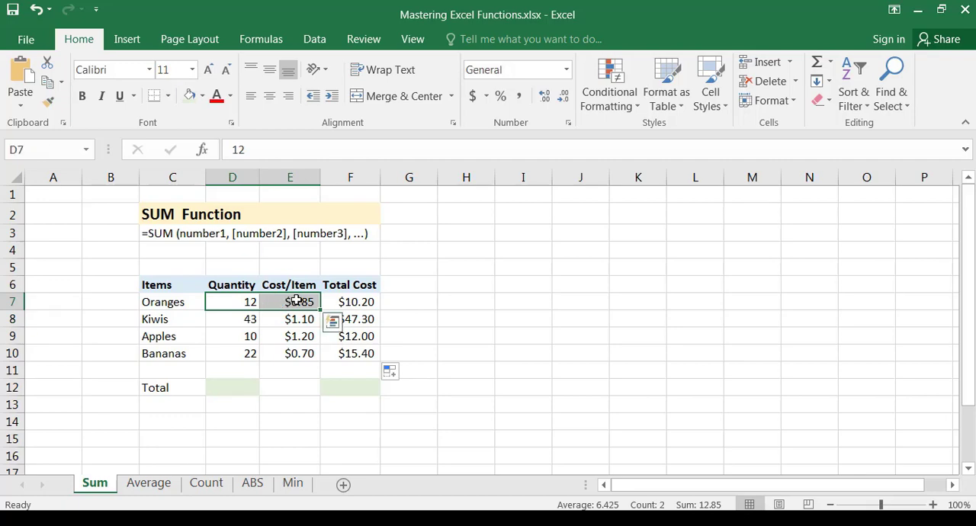
click(372, 302)
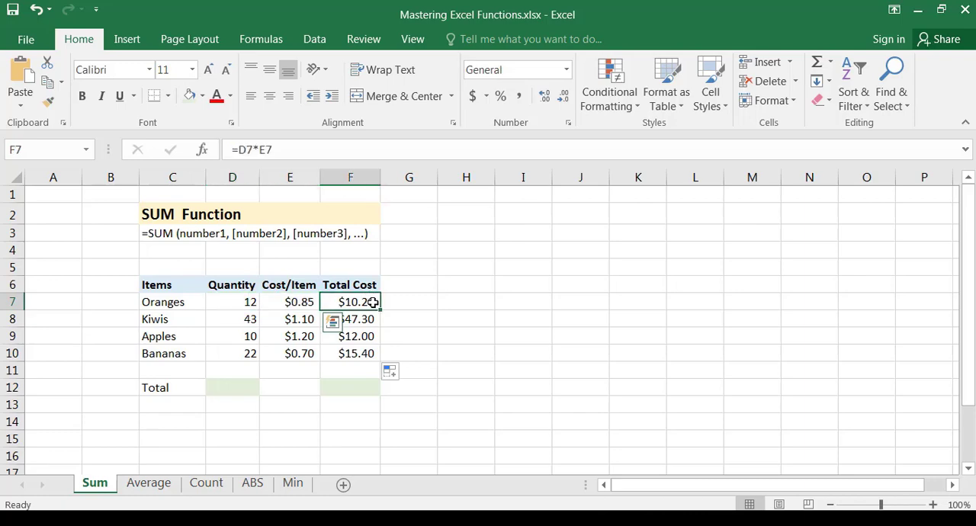
click(357, 350)
drag(357, 302, 362, 355)
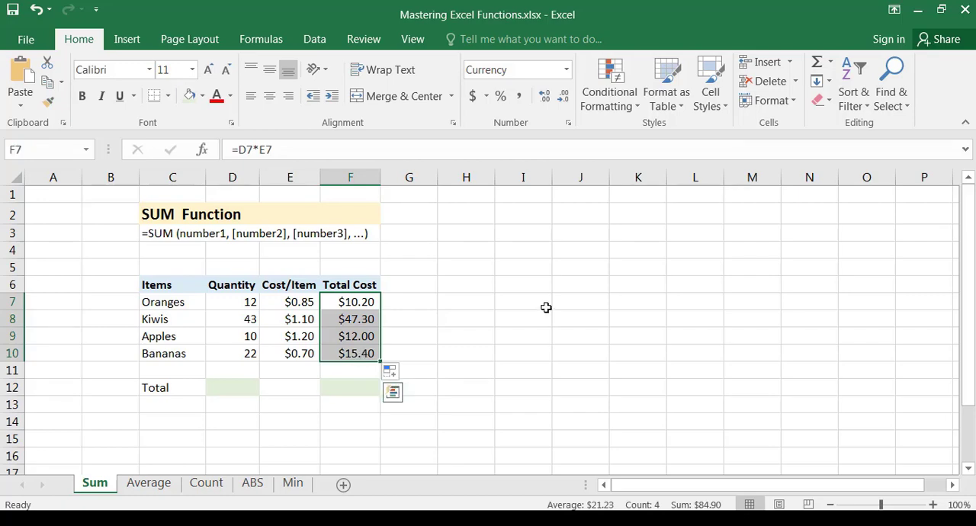
Check the SUM syntax in C3 and begin a SUM formula in the Total Cost column's total cell, F12
click(347, 388)
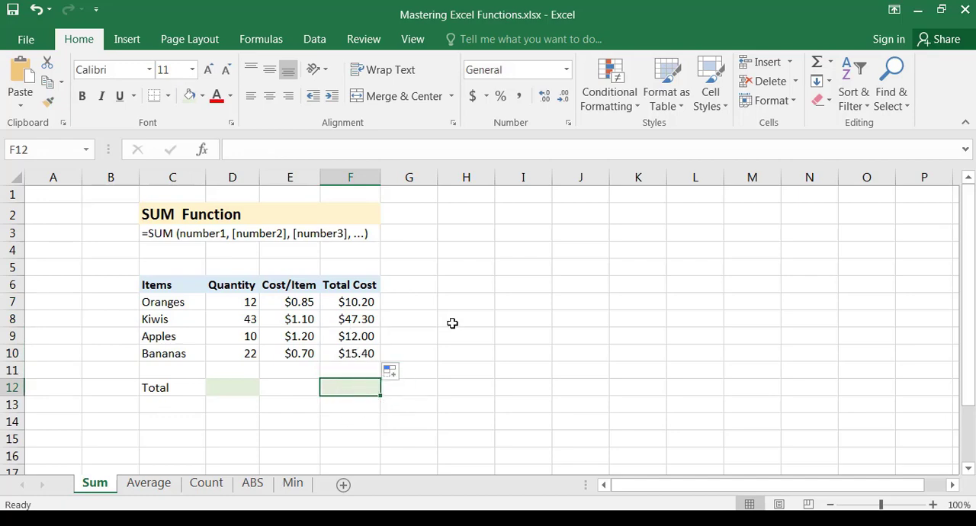
click(145, 236)
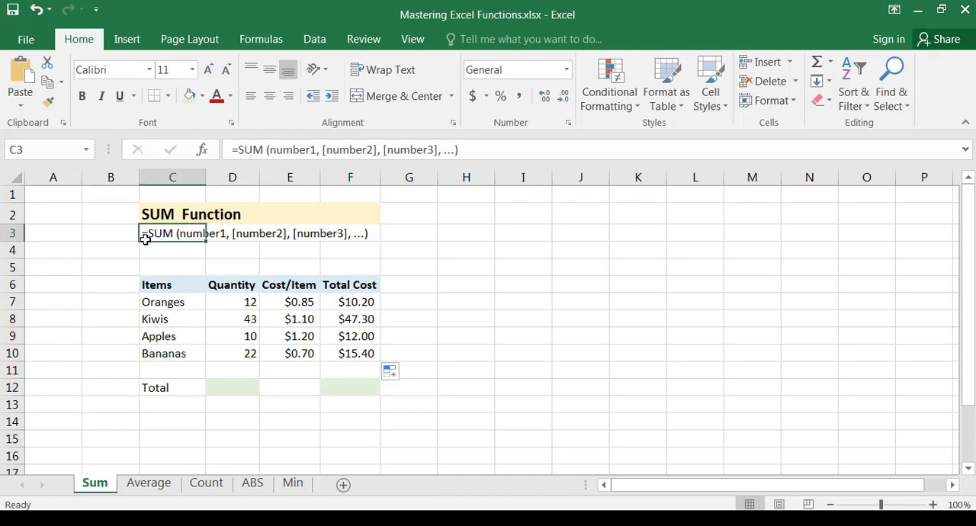
click(342, 390)
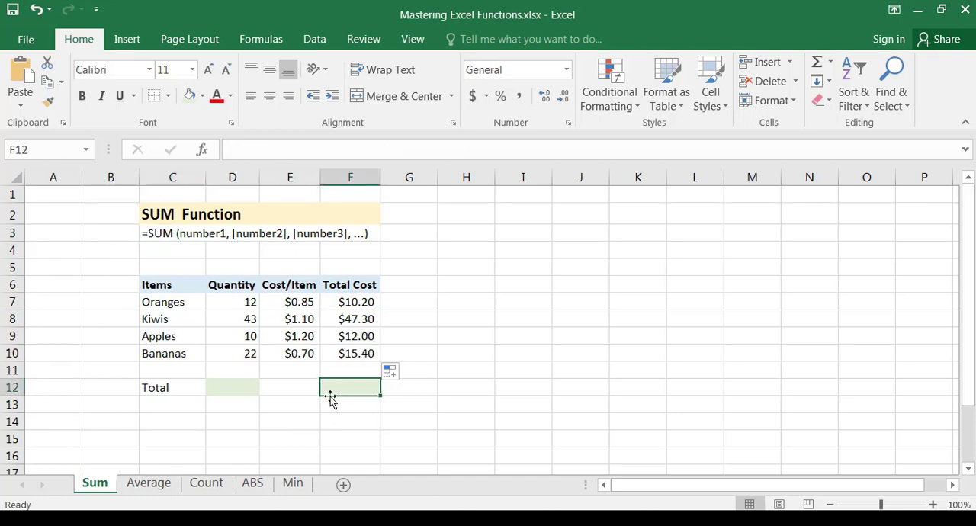
text(=)
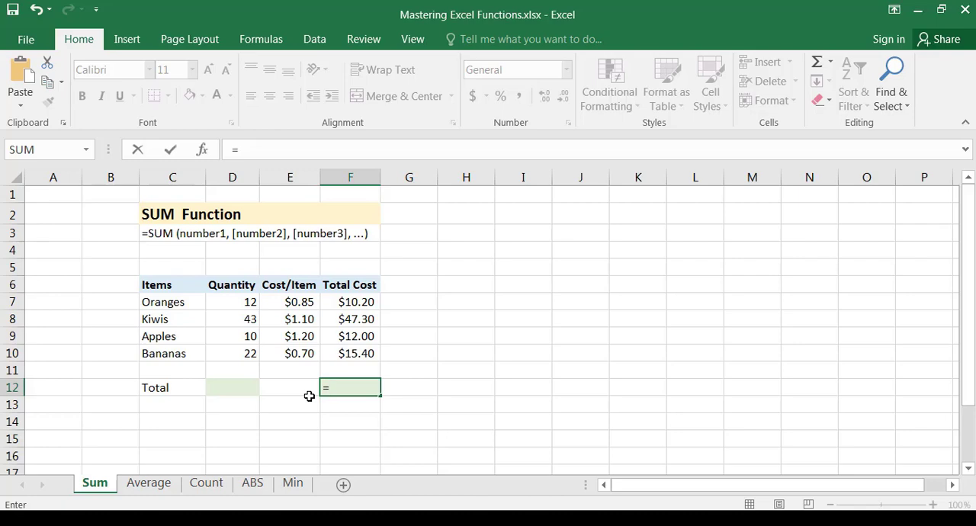
text(su)
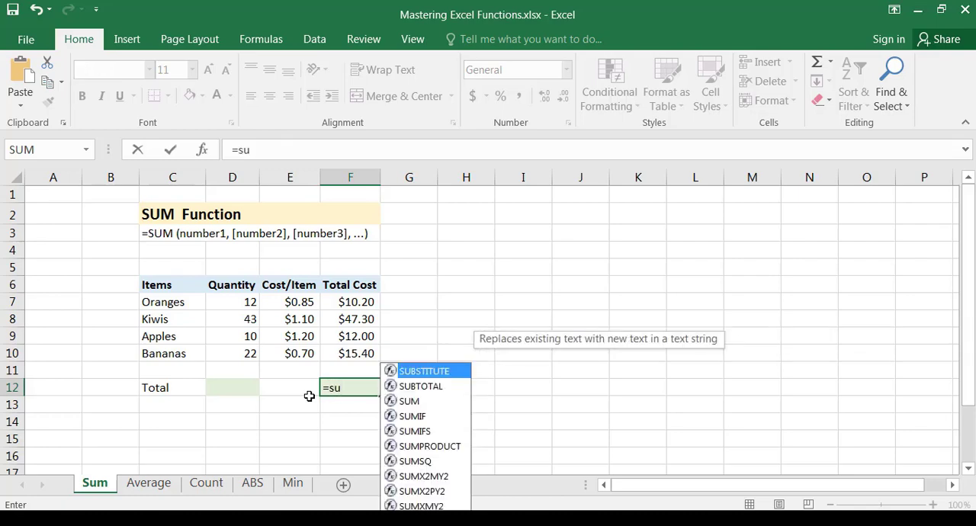
text(m)
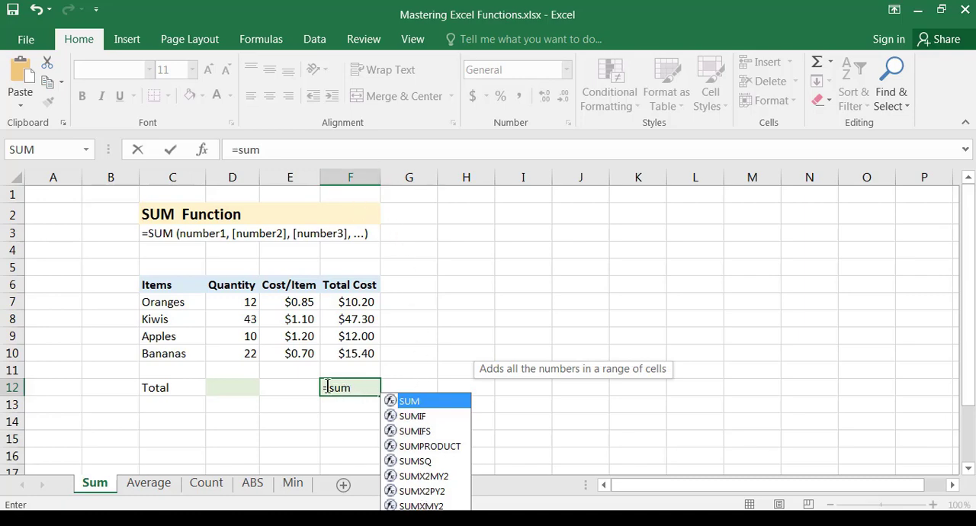
drag(326, 387, 356, 390)
click(356, 390)
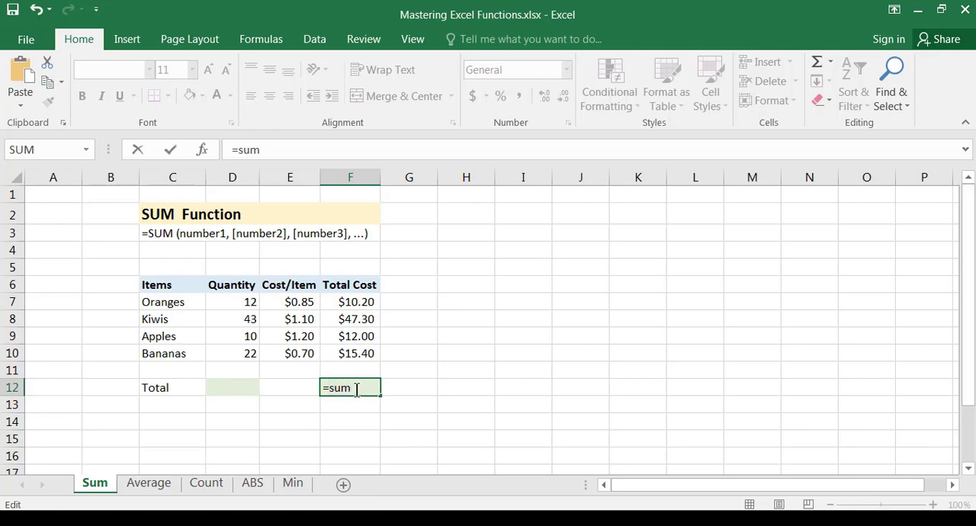
key(BackSpace)
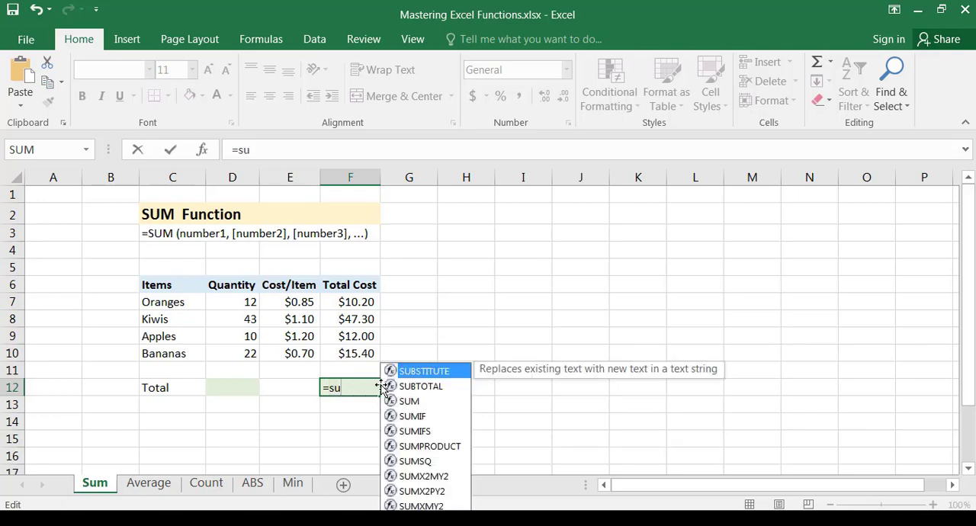
text(m)
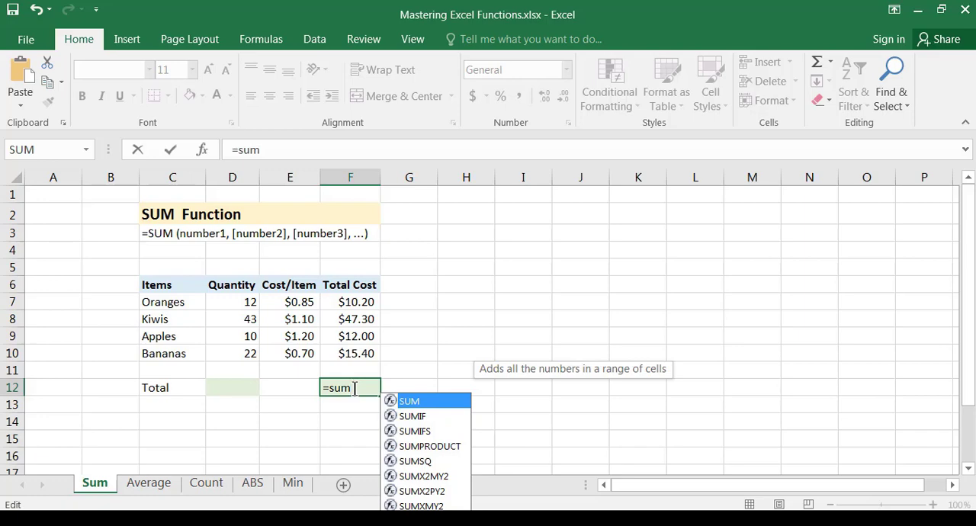
text(()
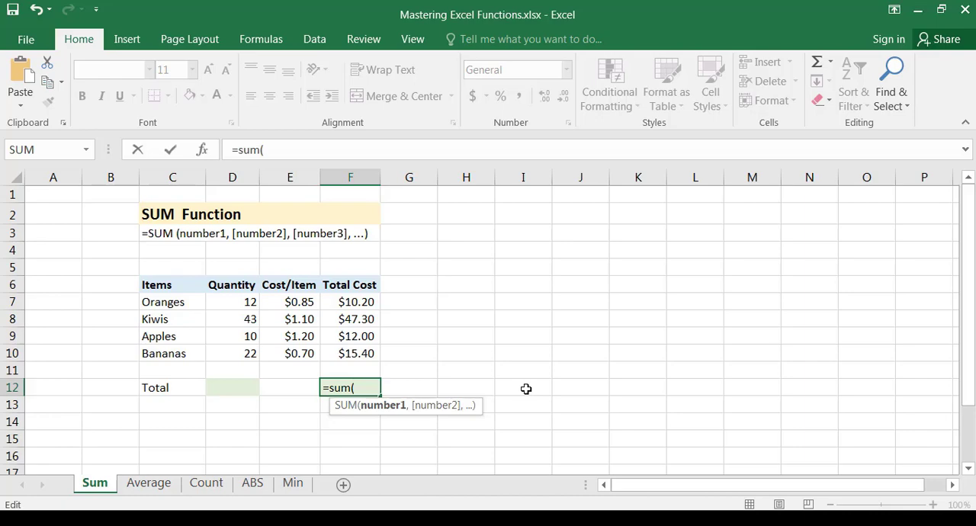
Reference the Oranges total cost in F7 as the first argument of the SUM formula
click(353, 364)
click(373, 354)
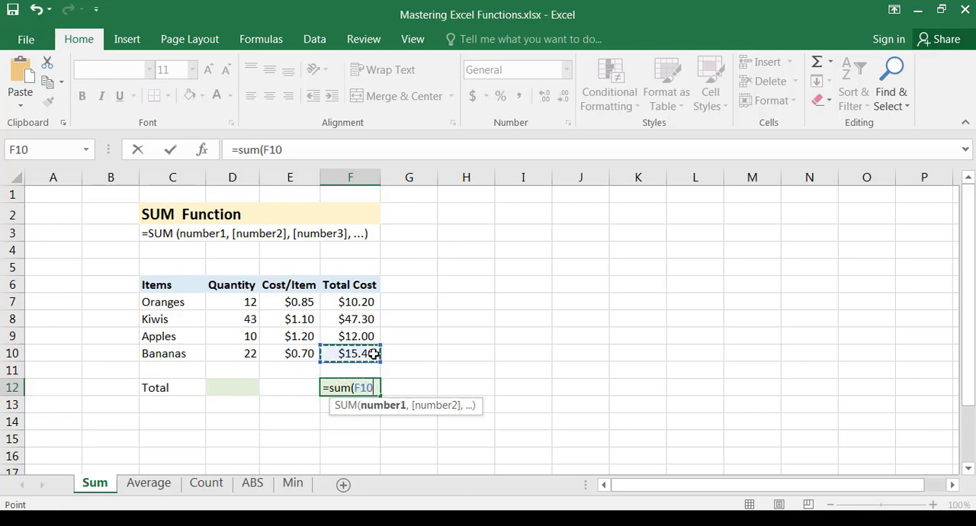
key(Up)
key(Up)
key(Up)
key(Down)
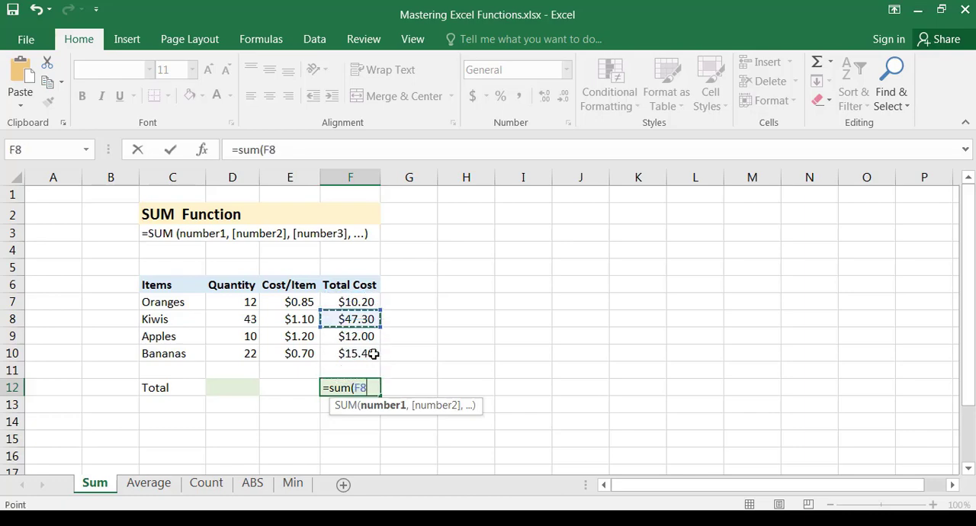
key(Down)
key(Down)
key(Down)
key(Up)
key(Up)
key(Up)
key(Up)
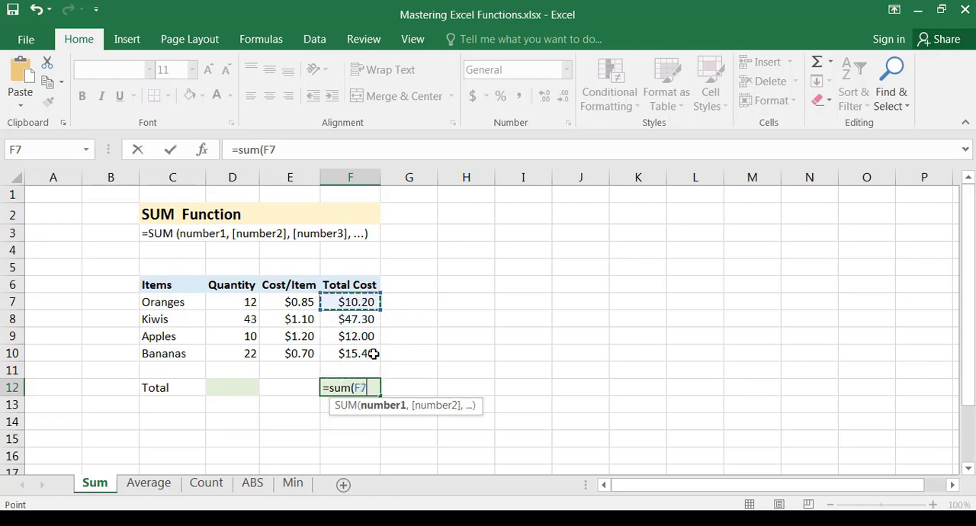
key(Down)
key(Down)
key(Down)
key(Down)
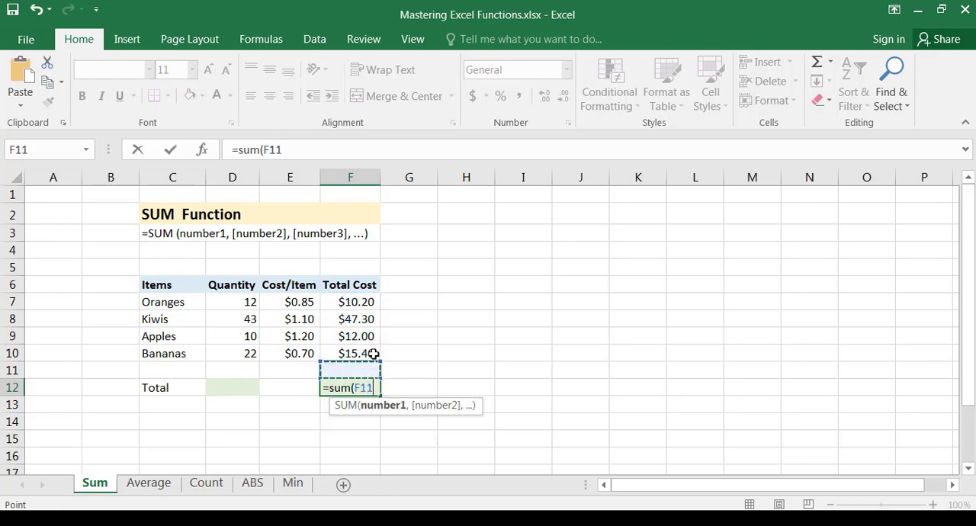
key(Up)
key(Up)
key(Up)
key(Up)
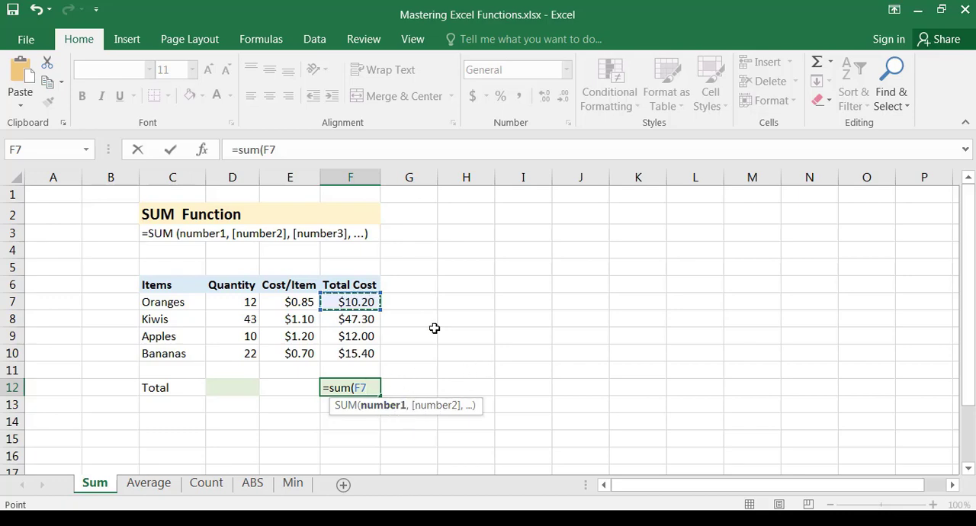
Add the Kiwis and Apples total costs, F8 and F9, as the second and third arguments of the SUM formula
text(,)
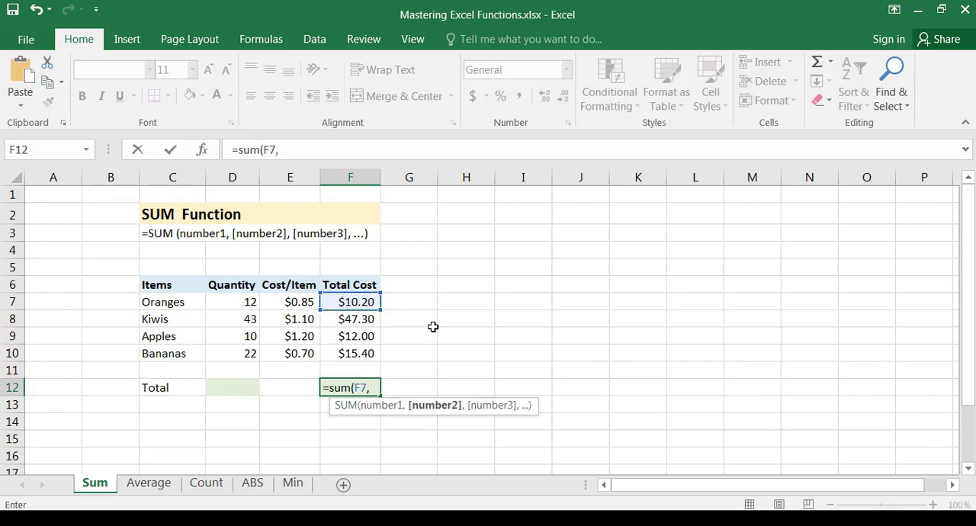
click(347, 321)
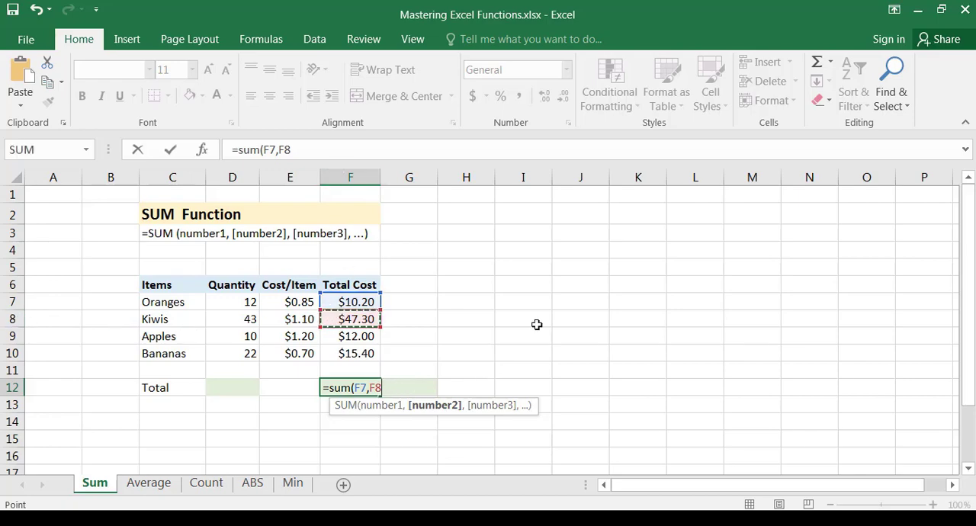
text(,)
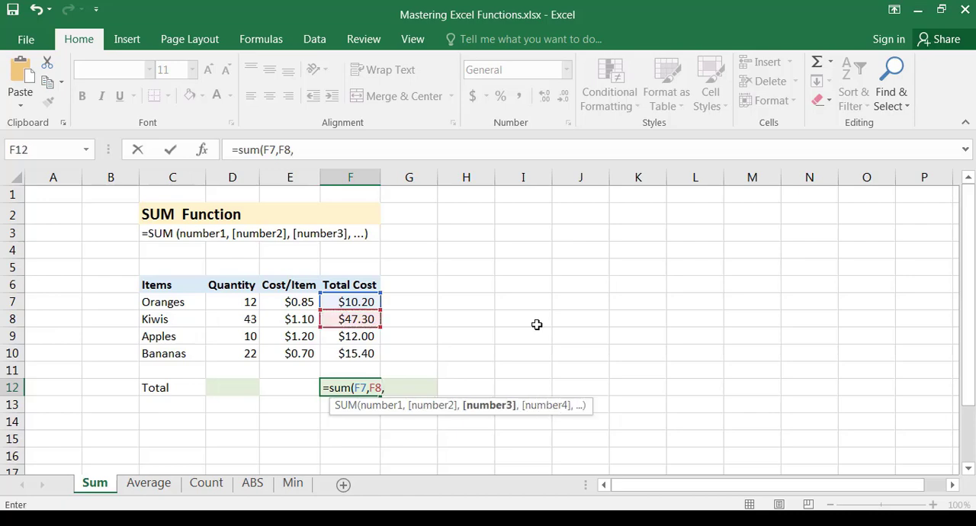
key(Up)
key(Up)
key(Up)
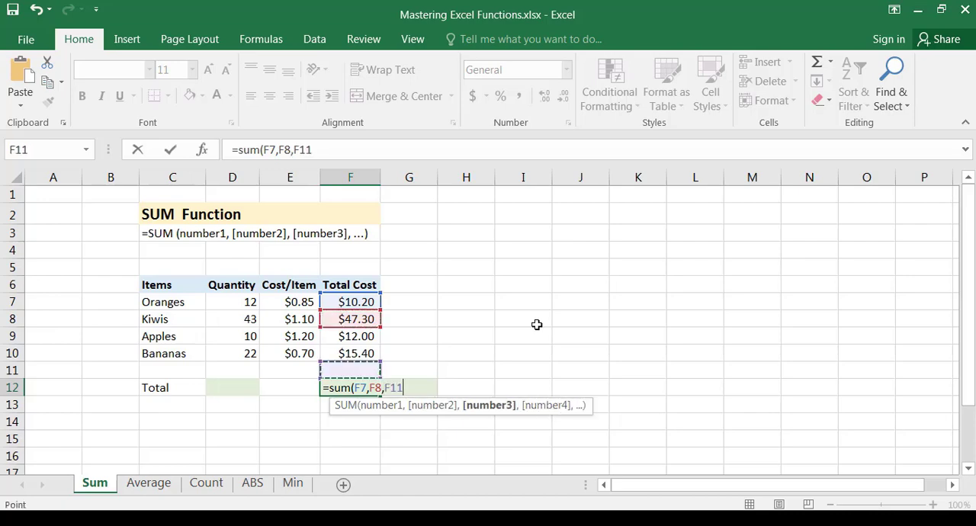
key(Down)
key(Up)
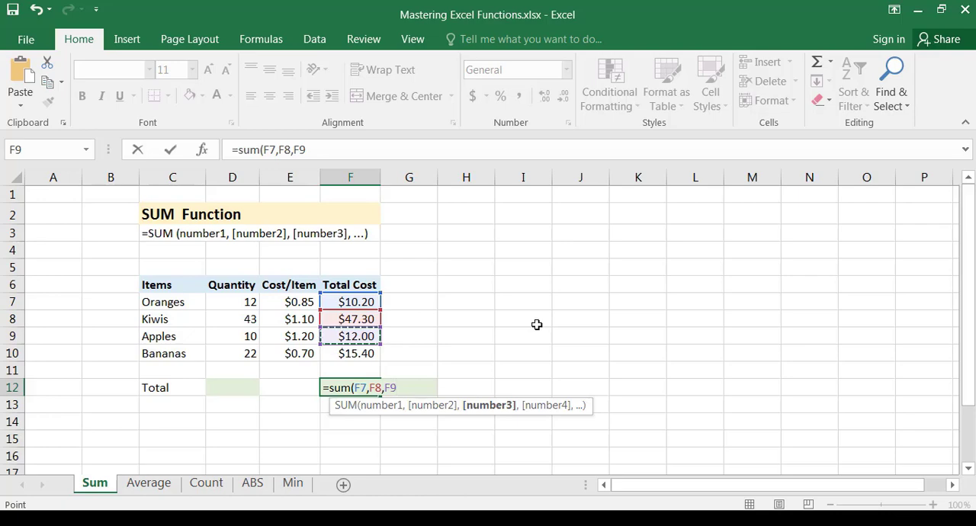
Add the Bananas total cost F10 as the fourth argument and complete the formula as =SUM(F7,F8,F9,F10)
text(,)
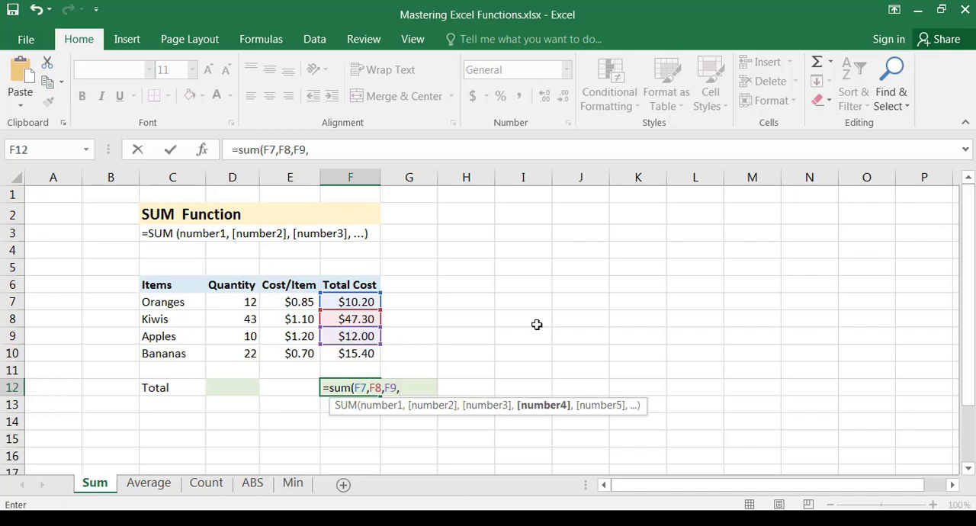
key(Up)
key(Up)
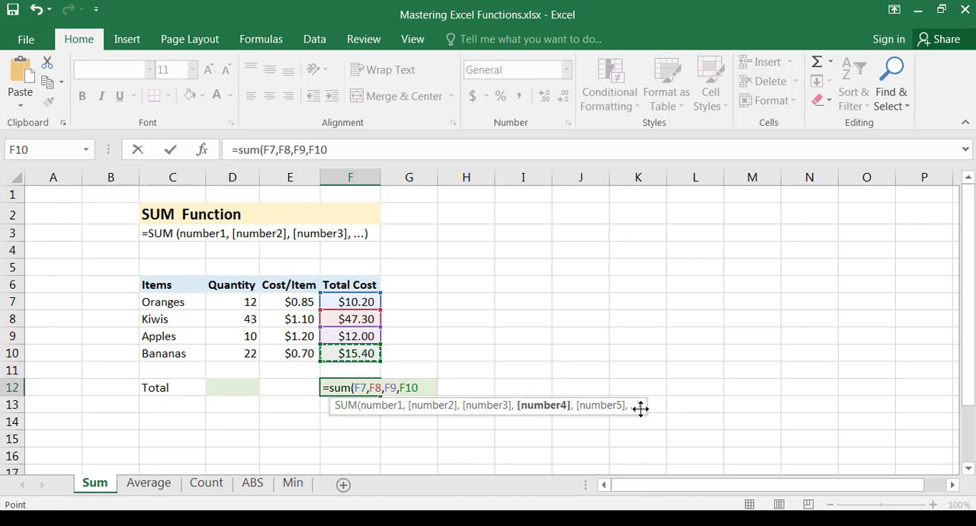
text())
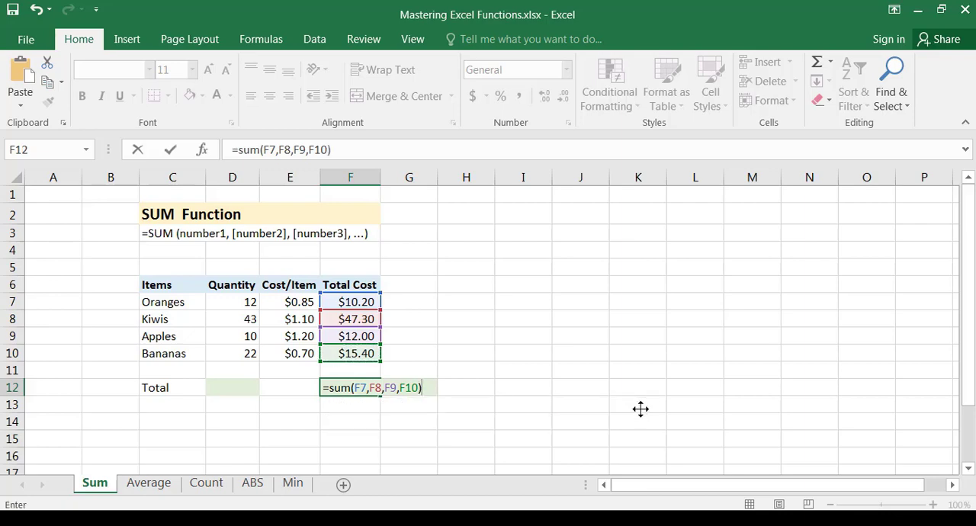
key(Return)
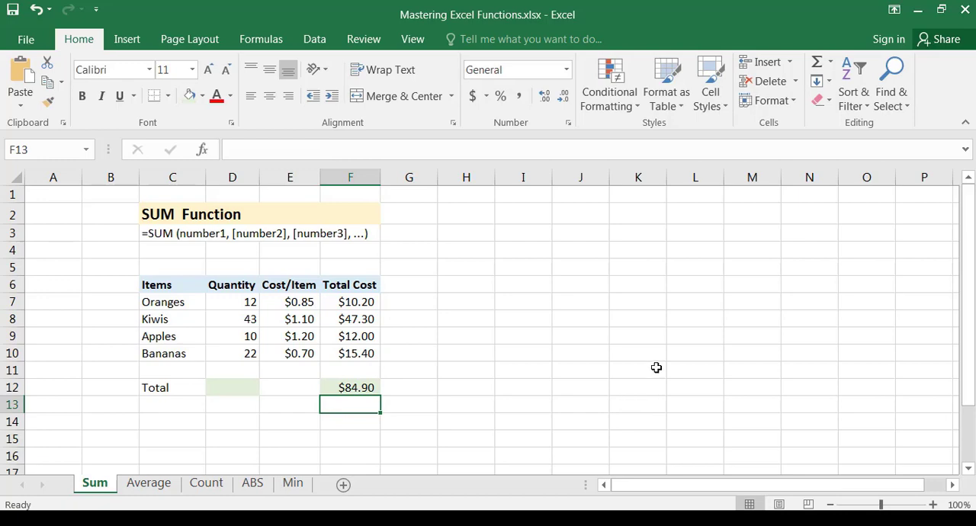
Check the SUM formula in F12 against the Total Cost values in F7 to F10
click(360, 387)
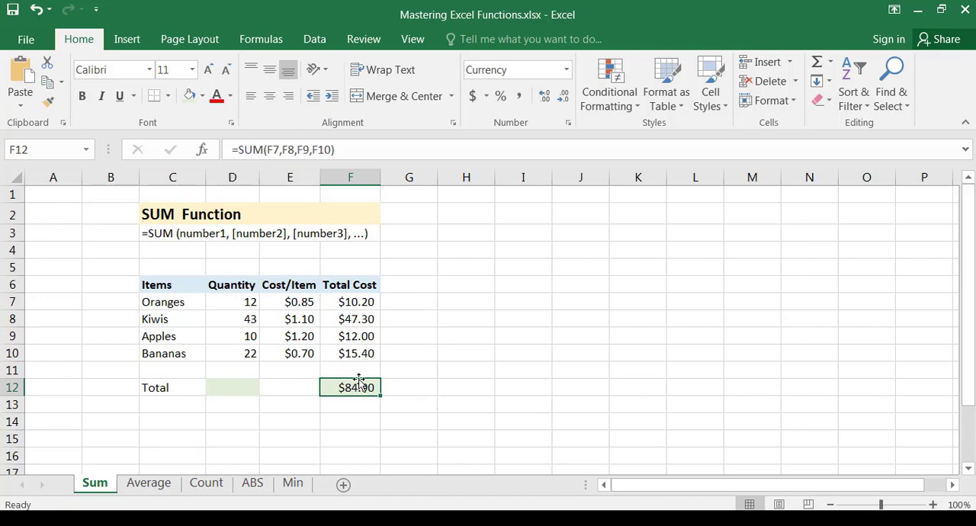
drag(359, 298, 368, 353)
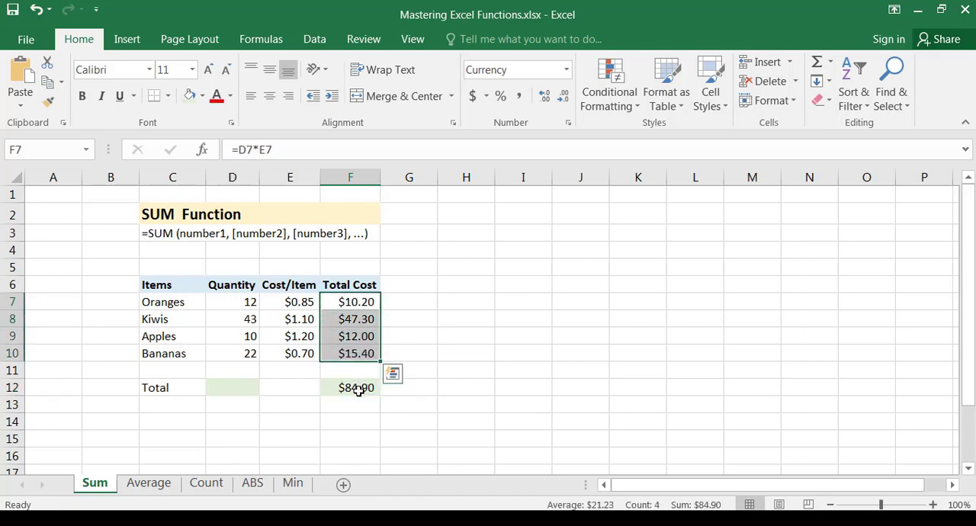
click(357, 387)
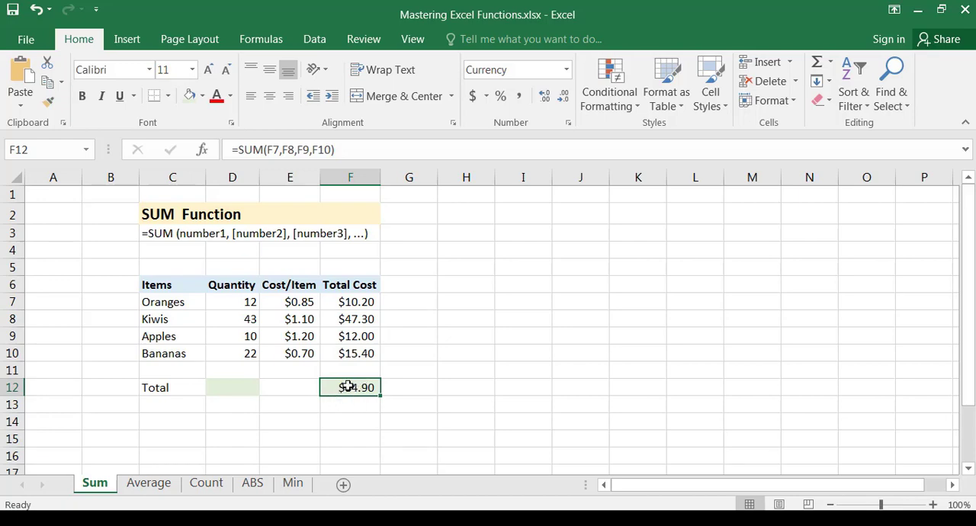
click(268, 149)
drag(232, 149, 338, 149)
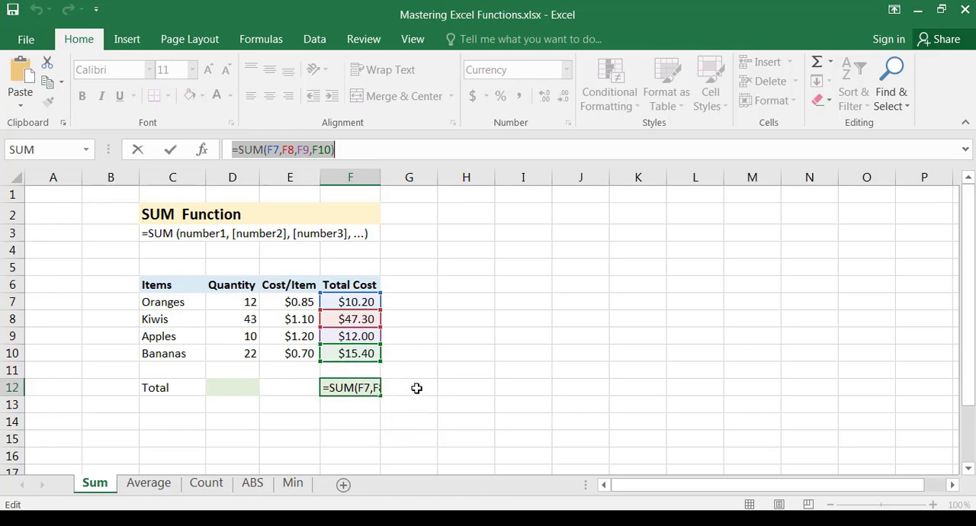
text(=)
click(342, 414)
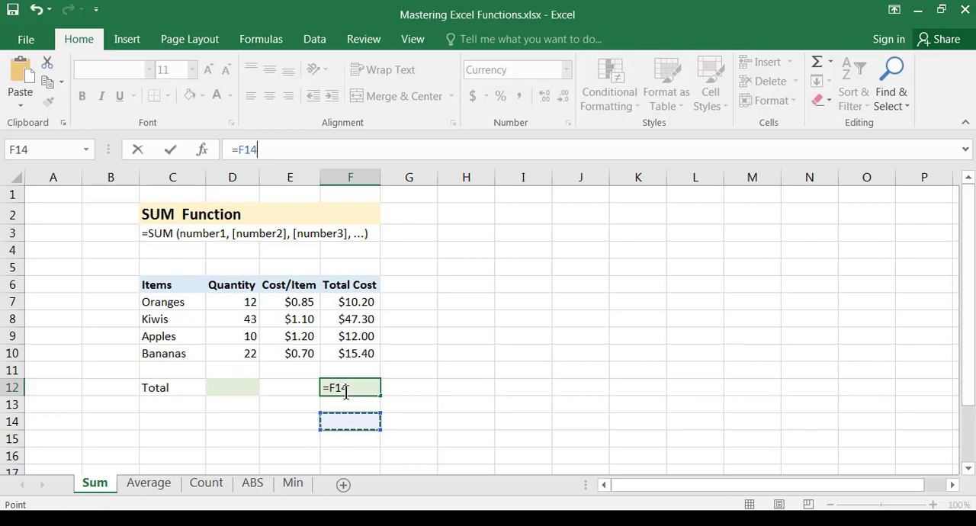
key(Escape)
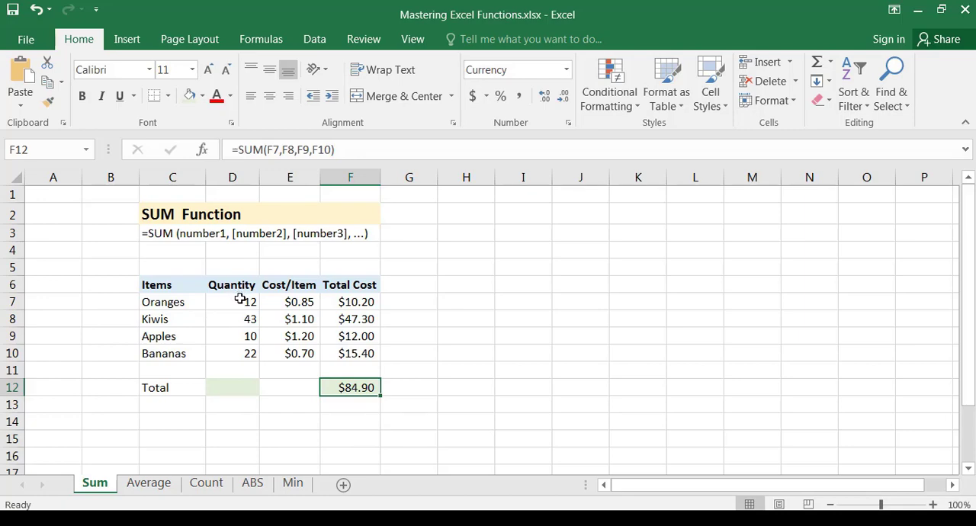
Total the Oranges to Bananas quantities in D12 with a SUM formula over the range, =SUM(D7:D10)
drag(241, 300, 239, 350)
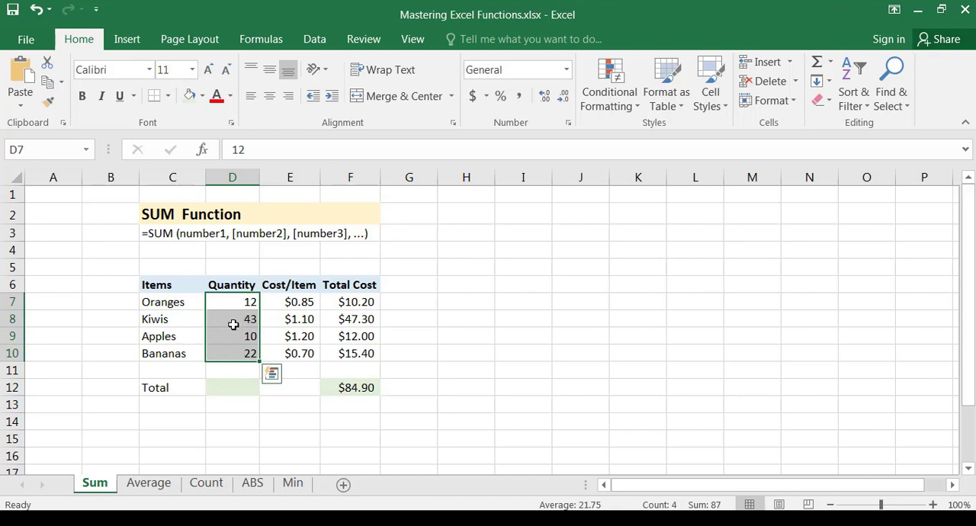
drag(227, 303, 226, 356)
click(228, 390)
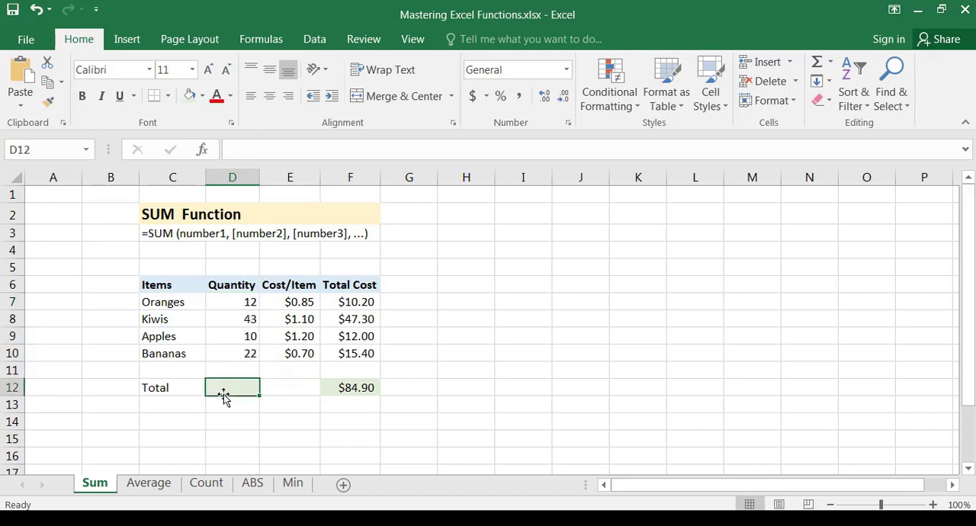
text(=sum)
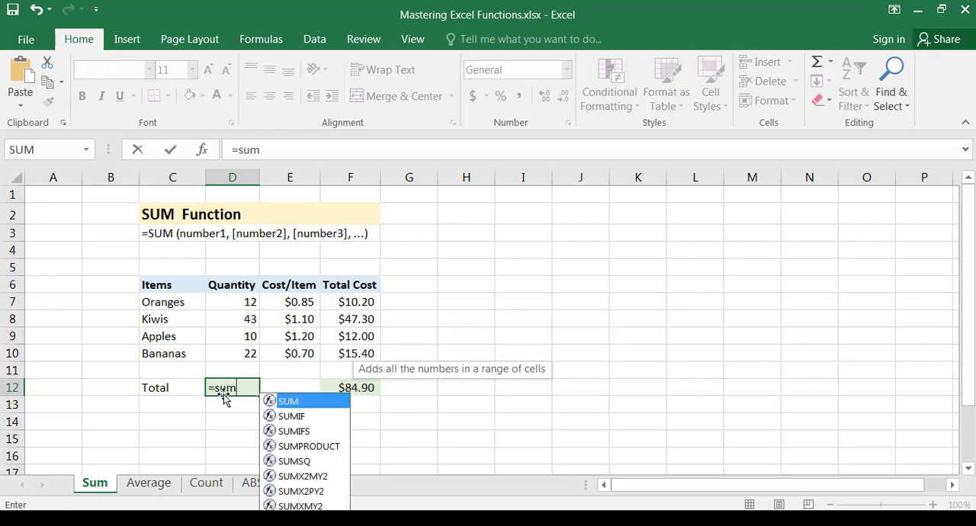
text(()
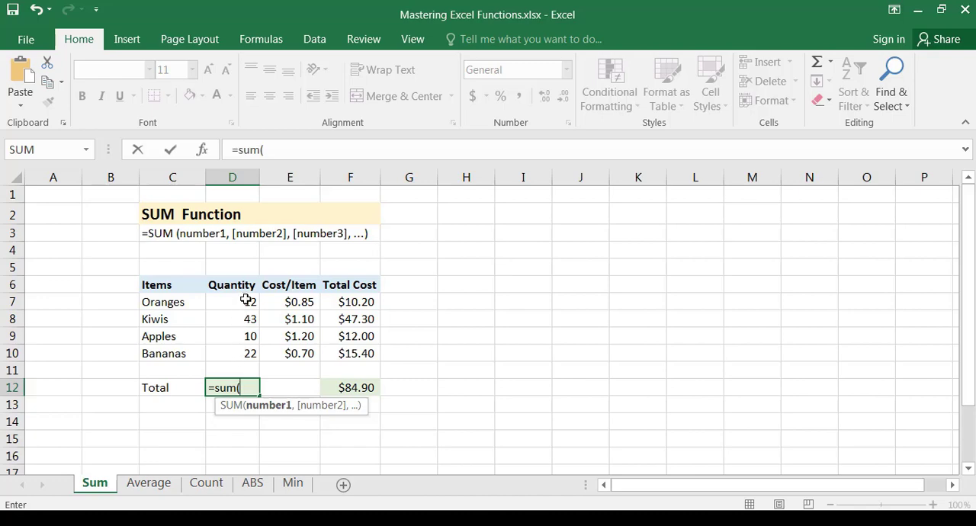
mouse_move(246, 299)
mouse_down()
mouse_move(249, 351)
mouse_move(248, 302)
mouse_up()
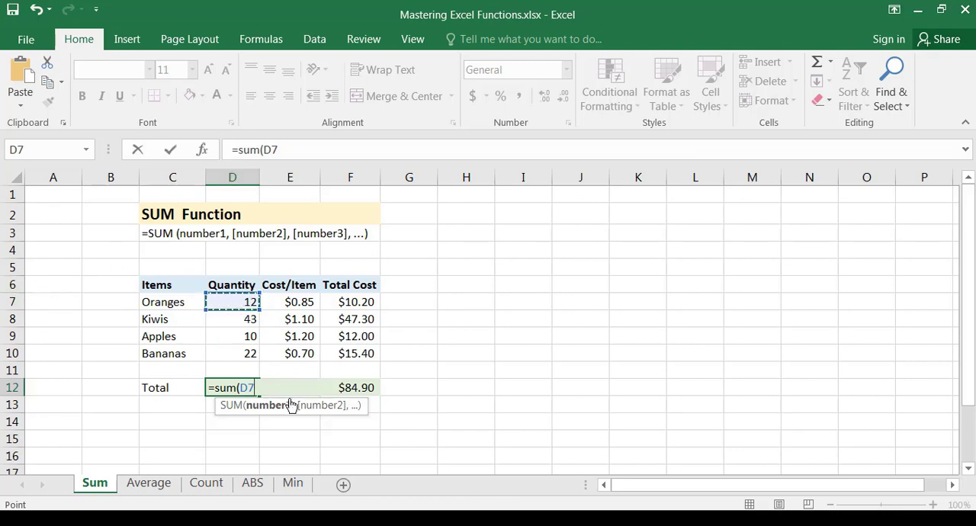
drag(248, 302, 249, 354)
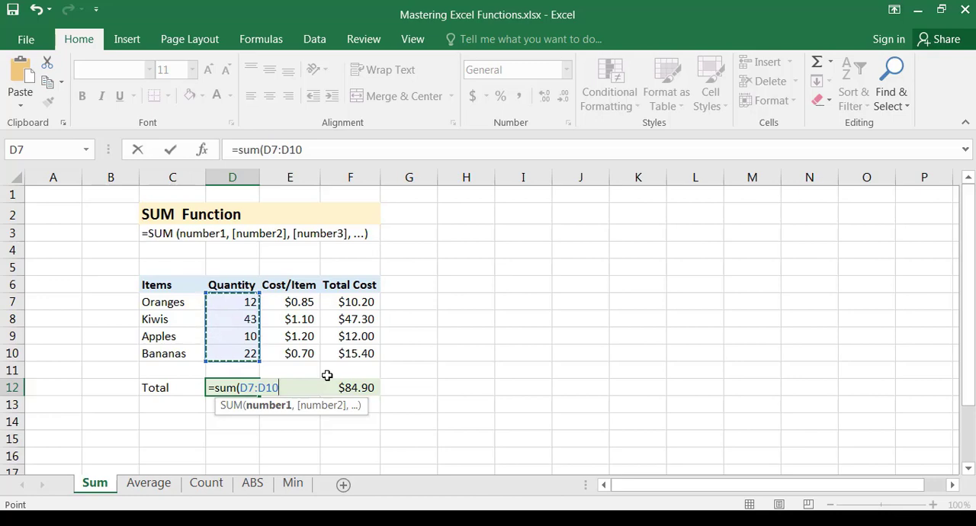
text())
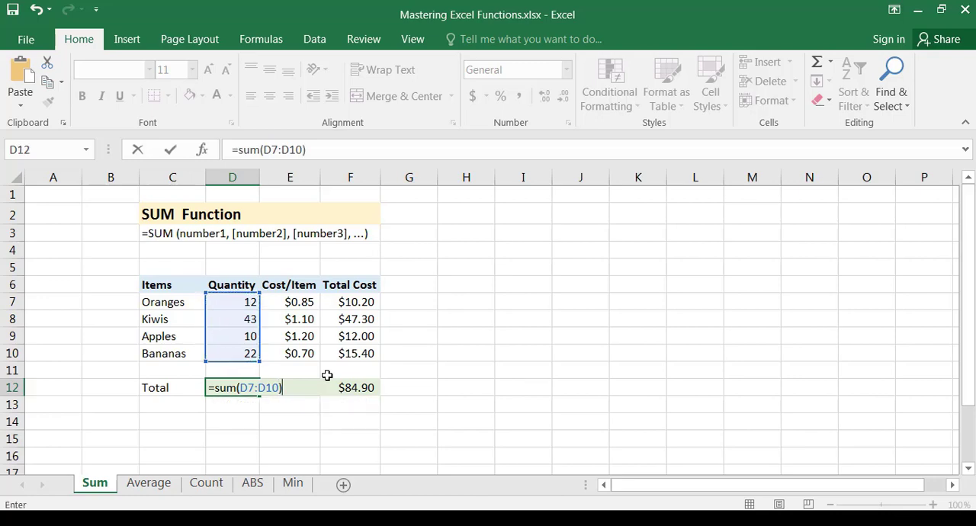
key(Return)
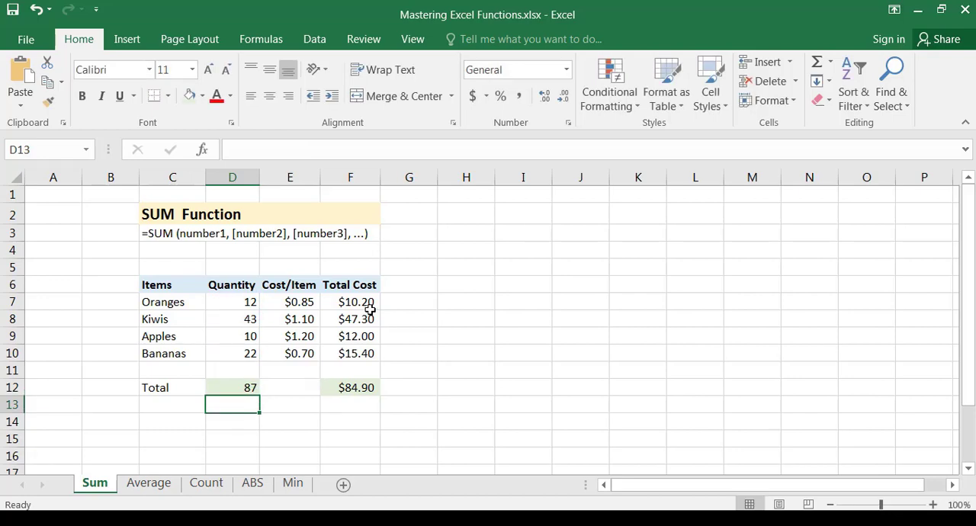
Compare the range argument of the SUM formula in D12 with the separate cell arguments of the SUM formula in F12
click(229, 384)
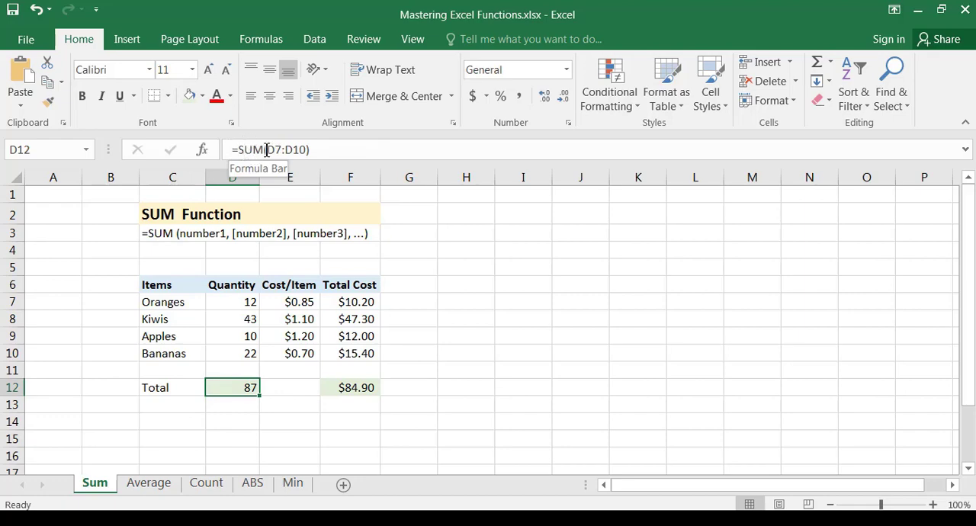
drag(266, 149, 309, 149)
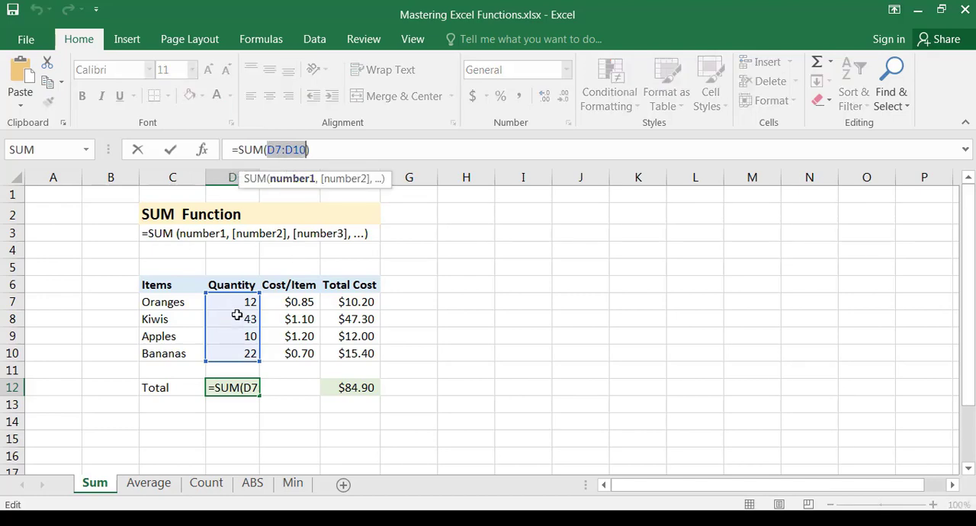
click(367, 383)
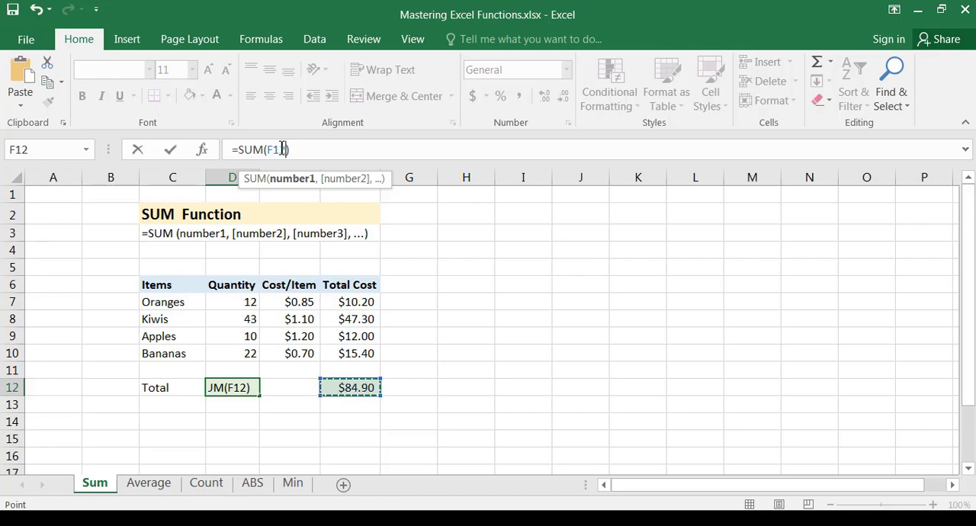
key(Escape)
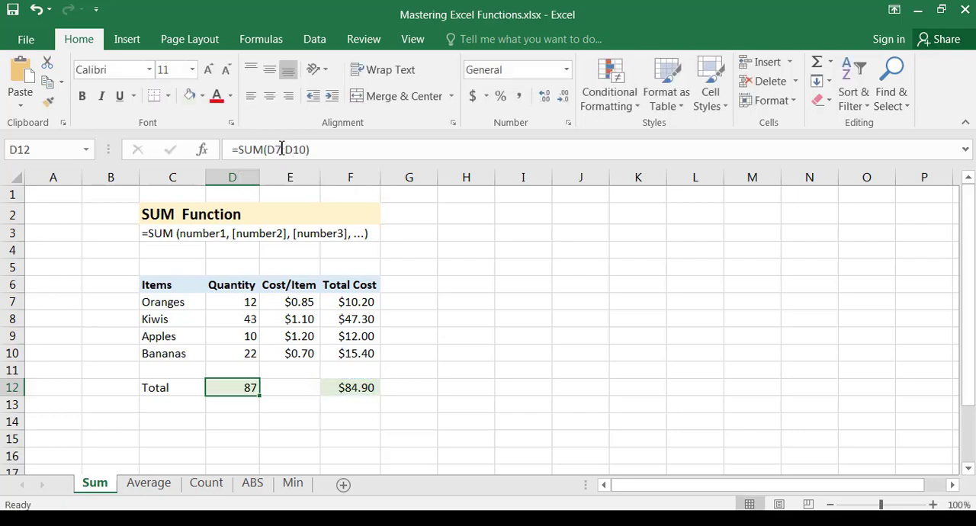
click(362, 391)
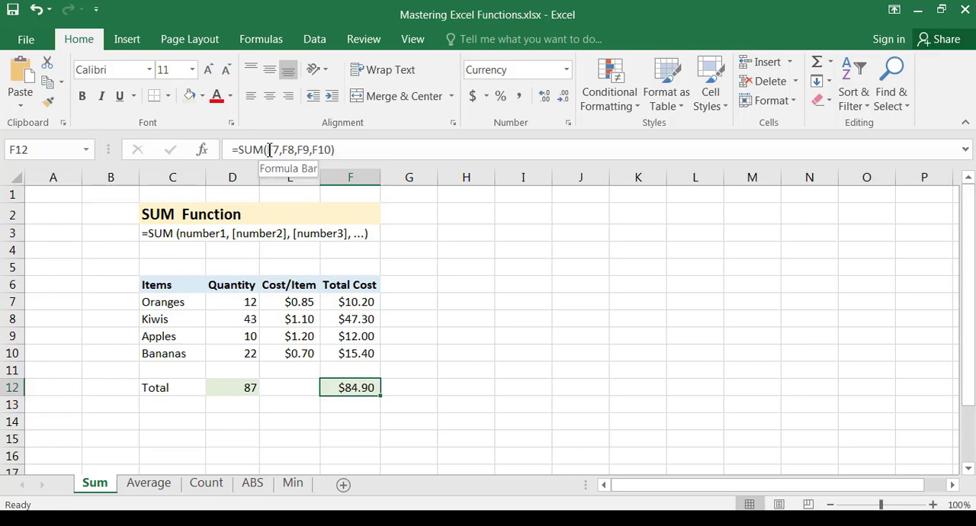
drag(268, 149, 329, 149)
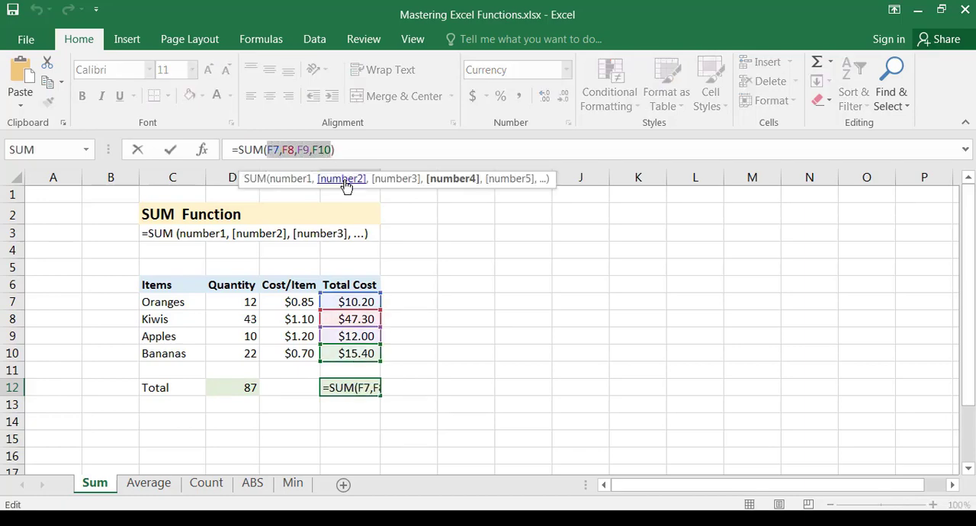
key(Escape)
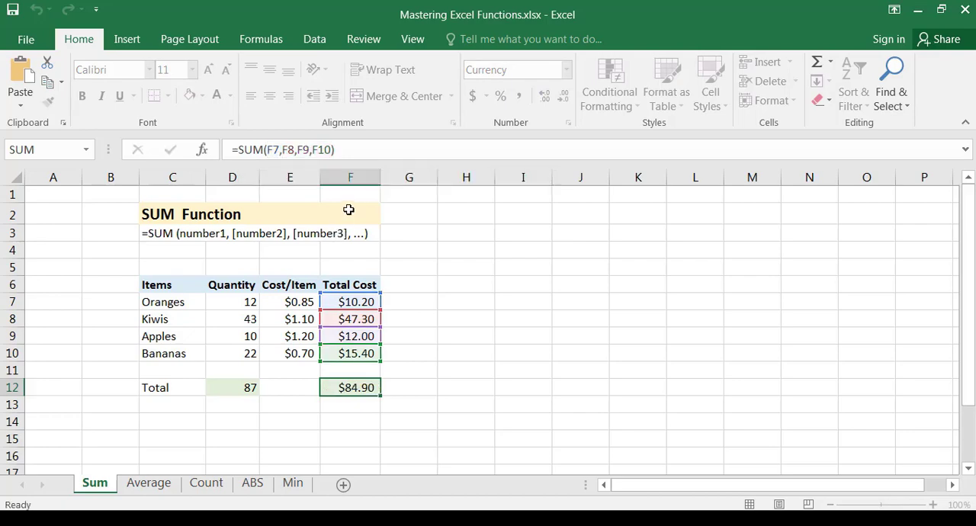
click(238, 383)
click(366, 391)
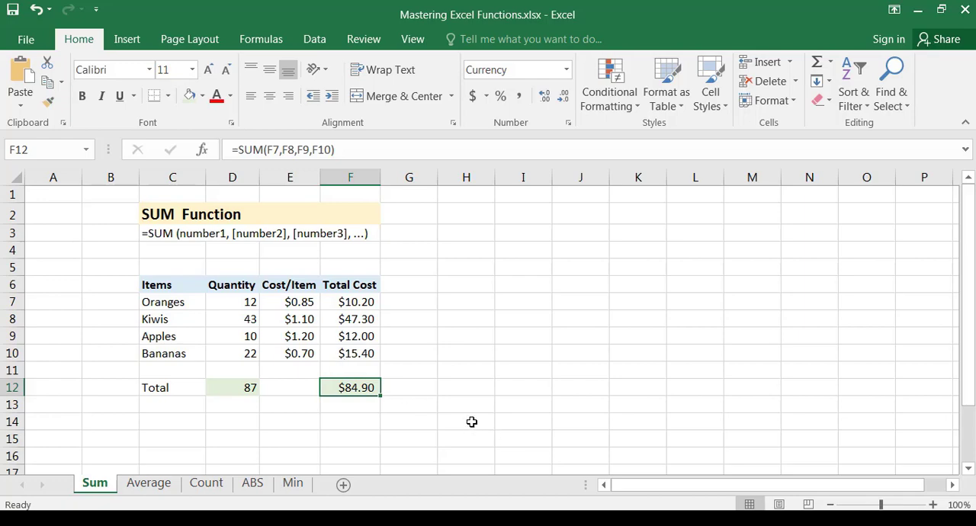
click(244, 392)
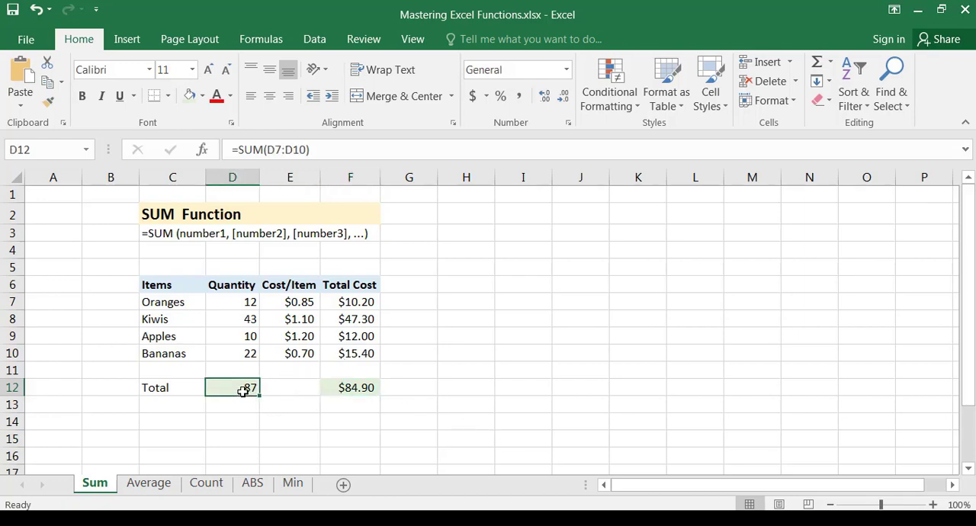
click(372, 389)
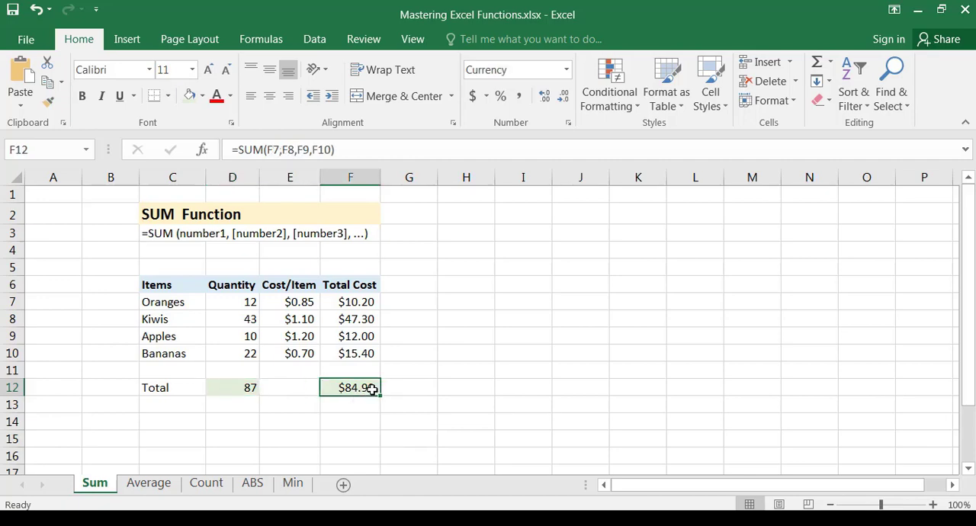
click(242, 384)
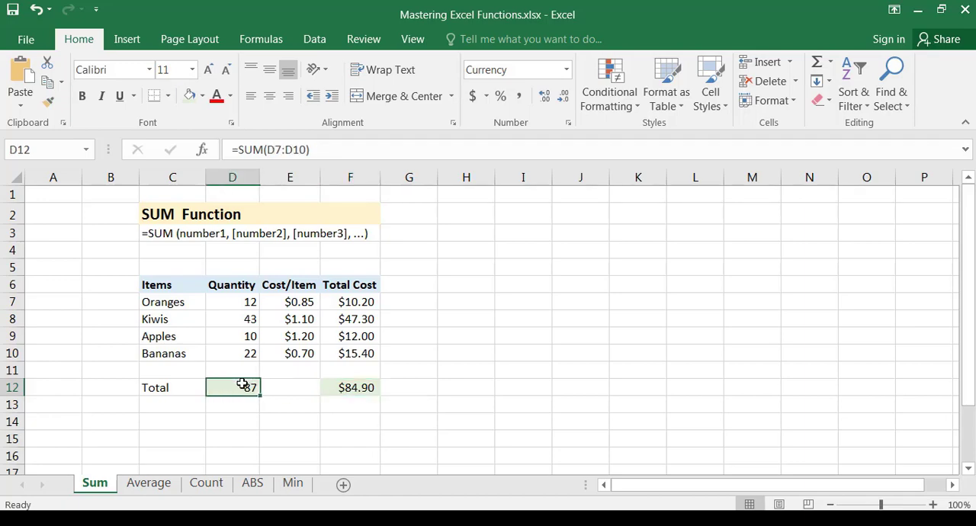